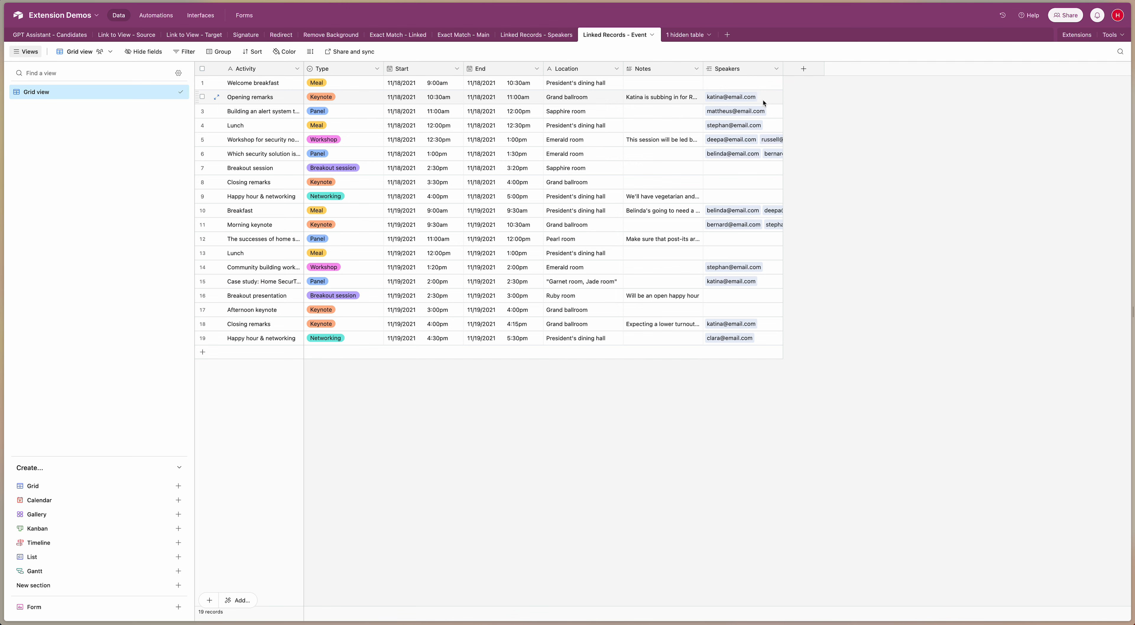
View the Linked Records - Speakers table, and open the Linked Speakers Form in miniExtensions with a test record for editing
left_click(554, 37)
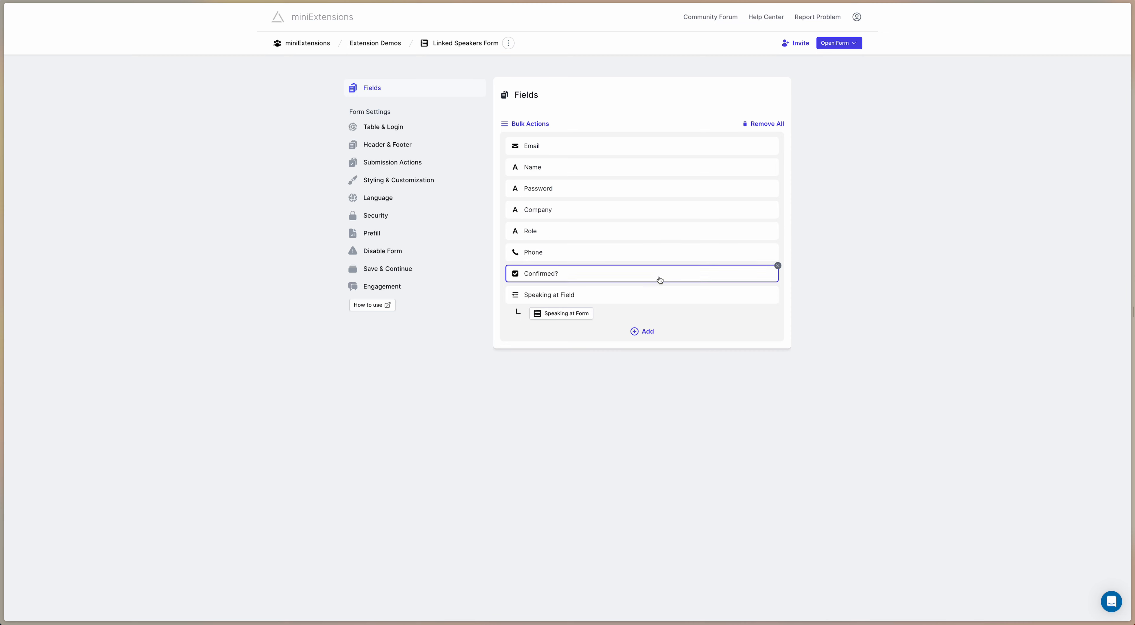
left_click(850, 43)
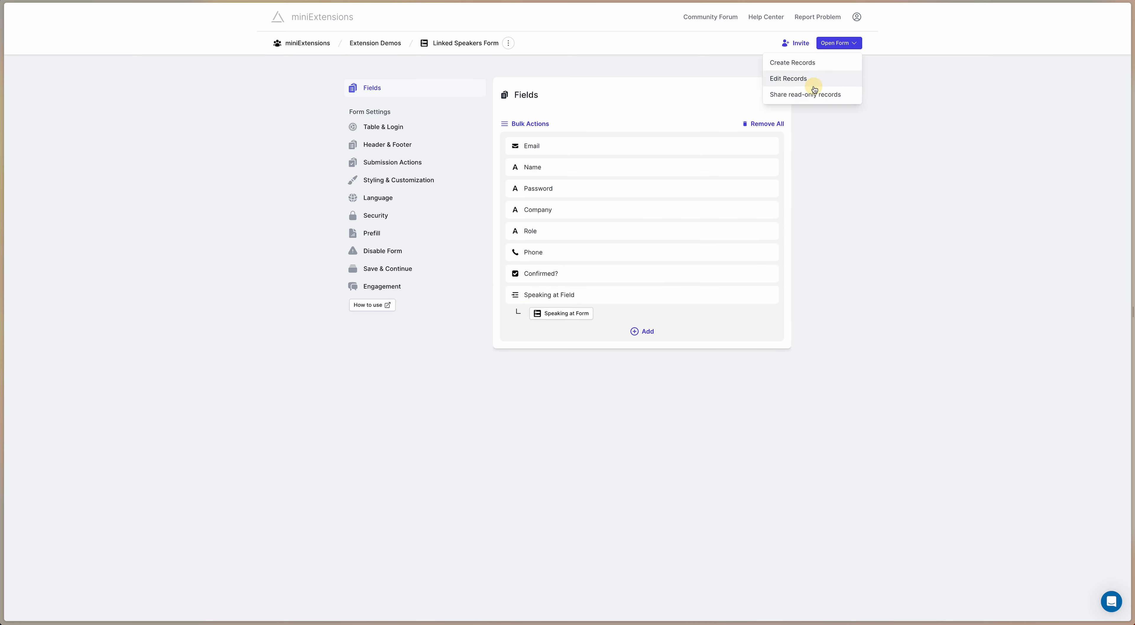
left_click(812, 84)
left_click(501, 347)
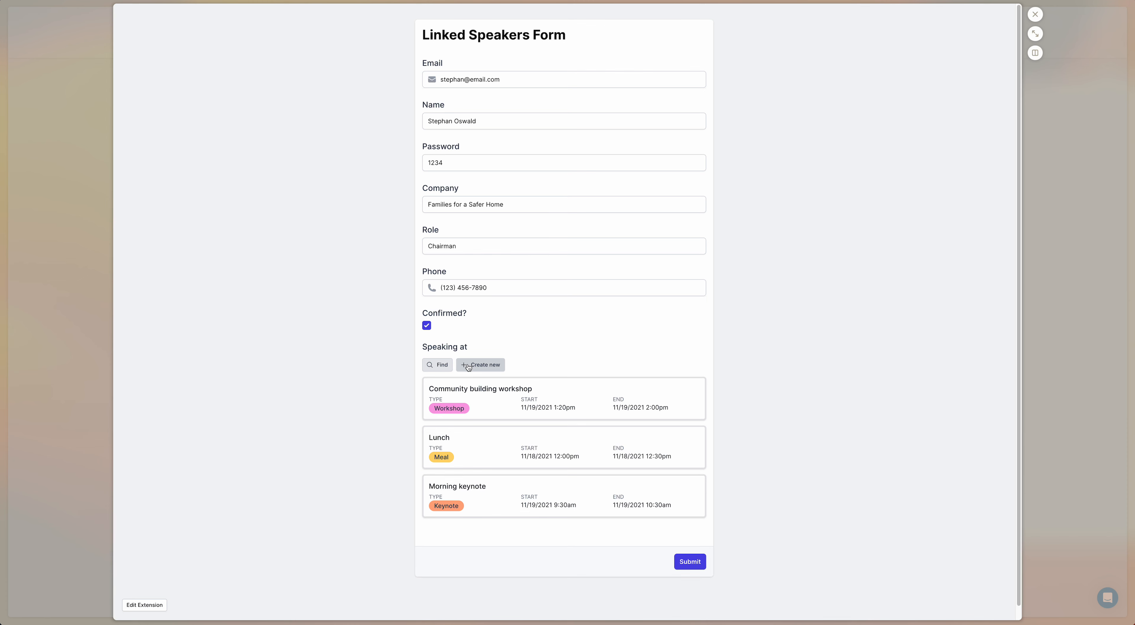
Open the linked Community building workshop record, shorten its activity name to "Community building" and submit it
left_click(506, 415)
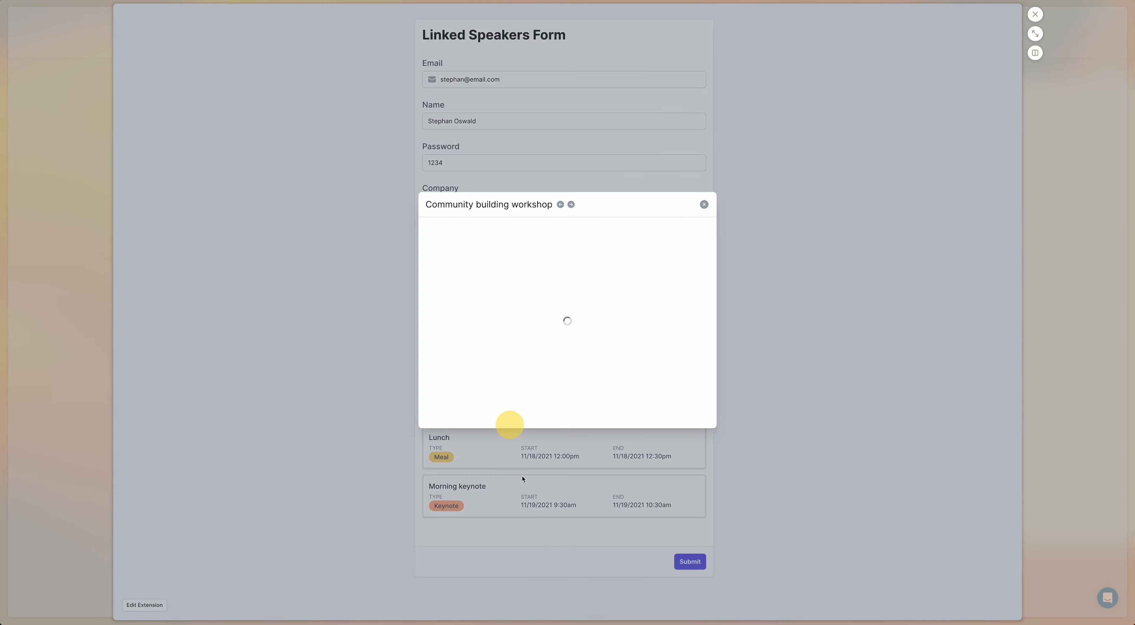
left_click(516, 197)
left_click(501, 196)
left_click(536, 242)
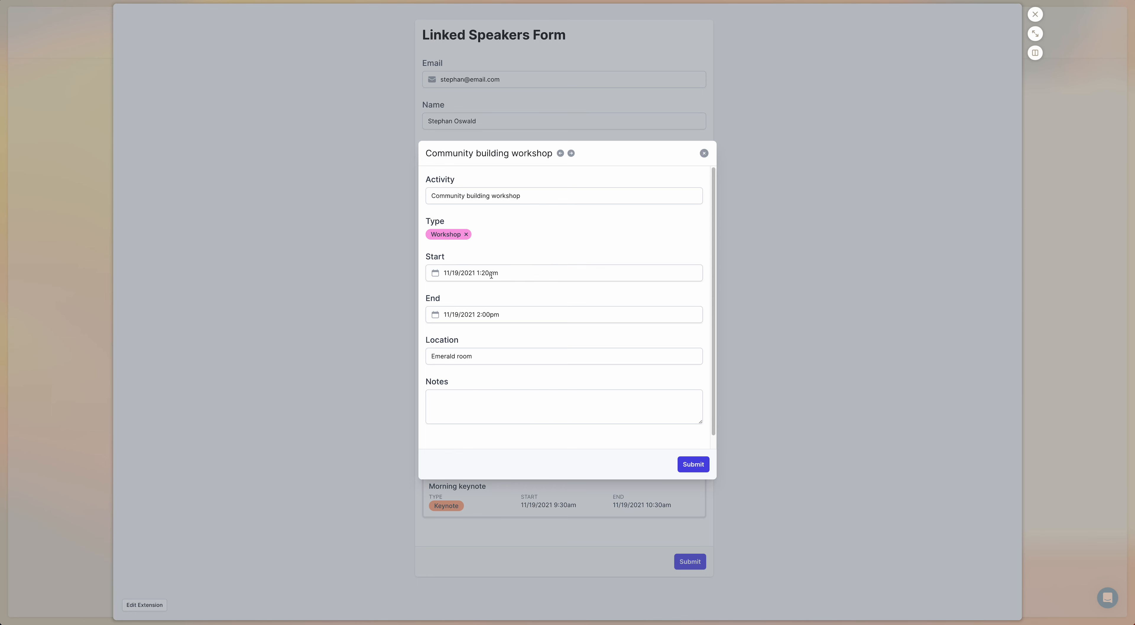
double_click(500, 199)
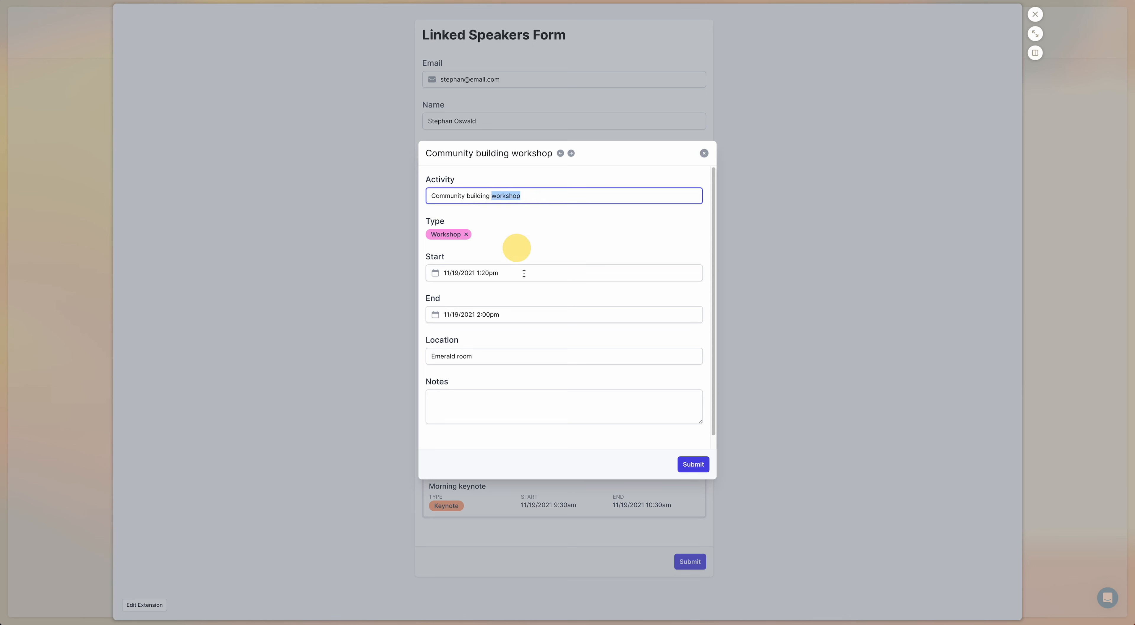
key("BackSpace")
key("BackSpace")
key("BackSpace")
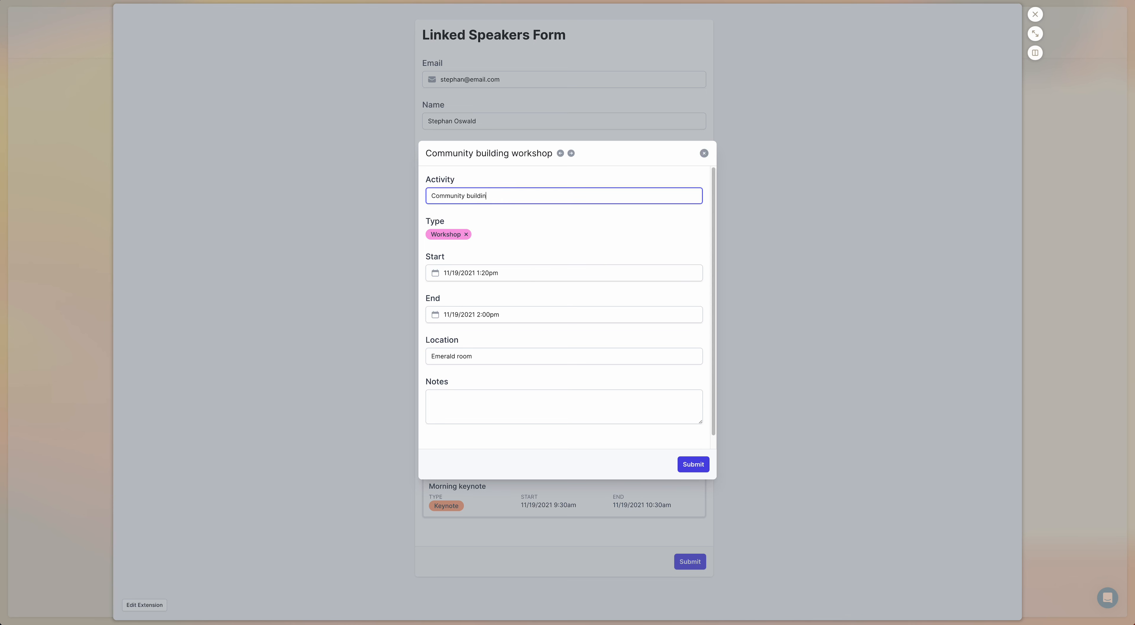
type("g")
left_click(693, 465)
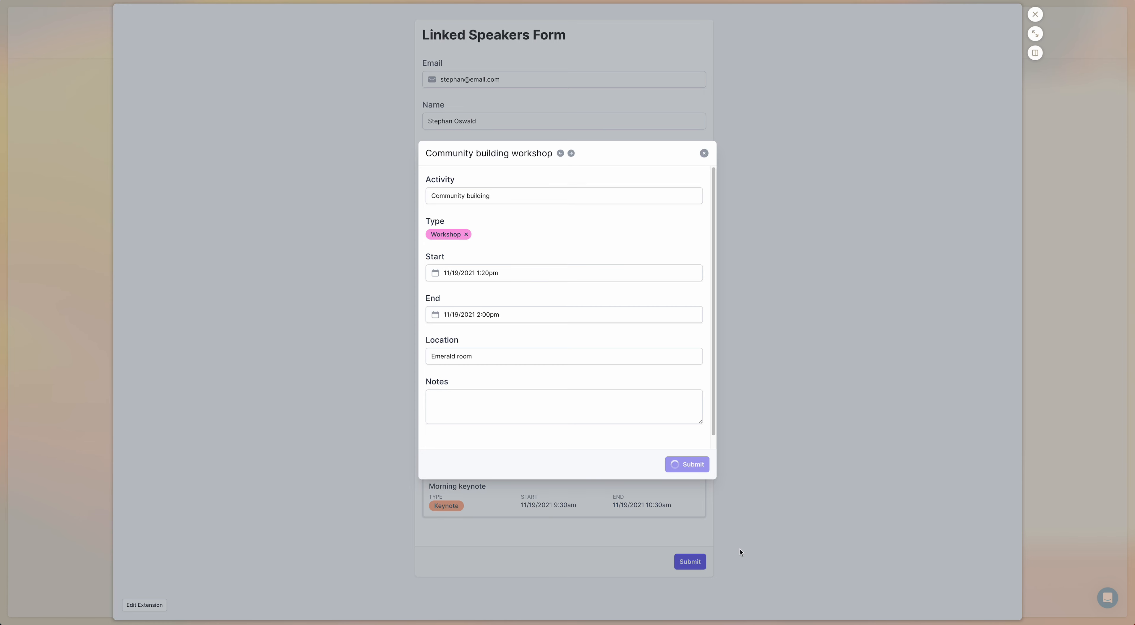
Switch to Airtable's Linked Records - Event table, widen the Activity column and select the Community building activity
key("ctrl+Tab")
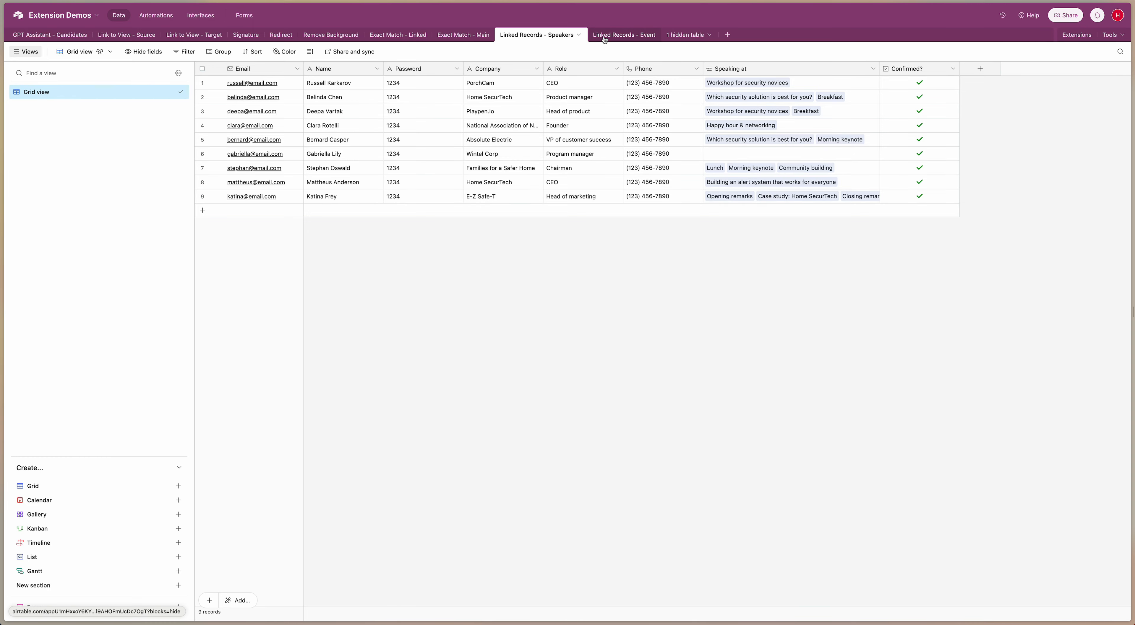
left_click(615, 35)
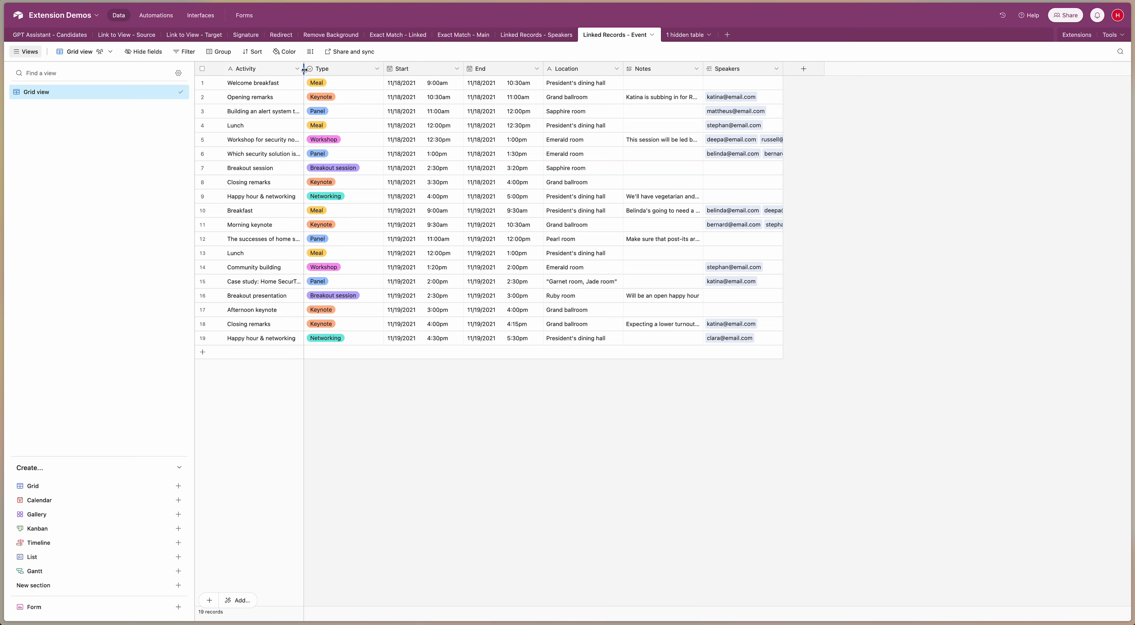
left_click_drag(304, 68, 414, 84)
left_click(265, 274)
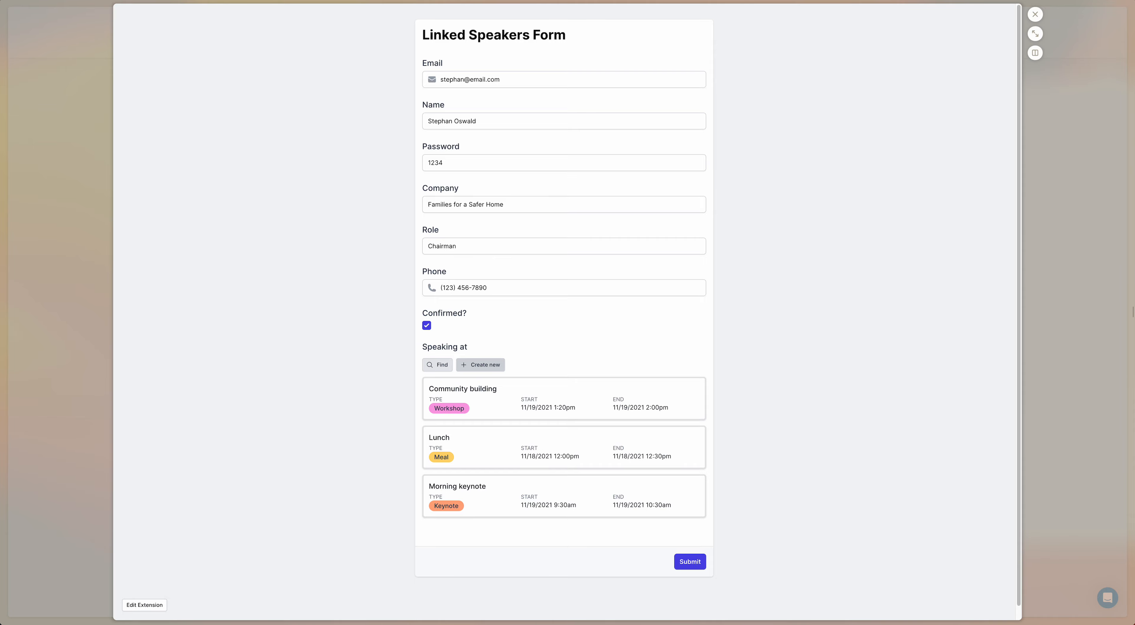
Back in the speakers form, create and submit a new Speaking at record with activity "Dinner" and type Meal
left_click(480, 364)
left_click(491, 194)
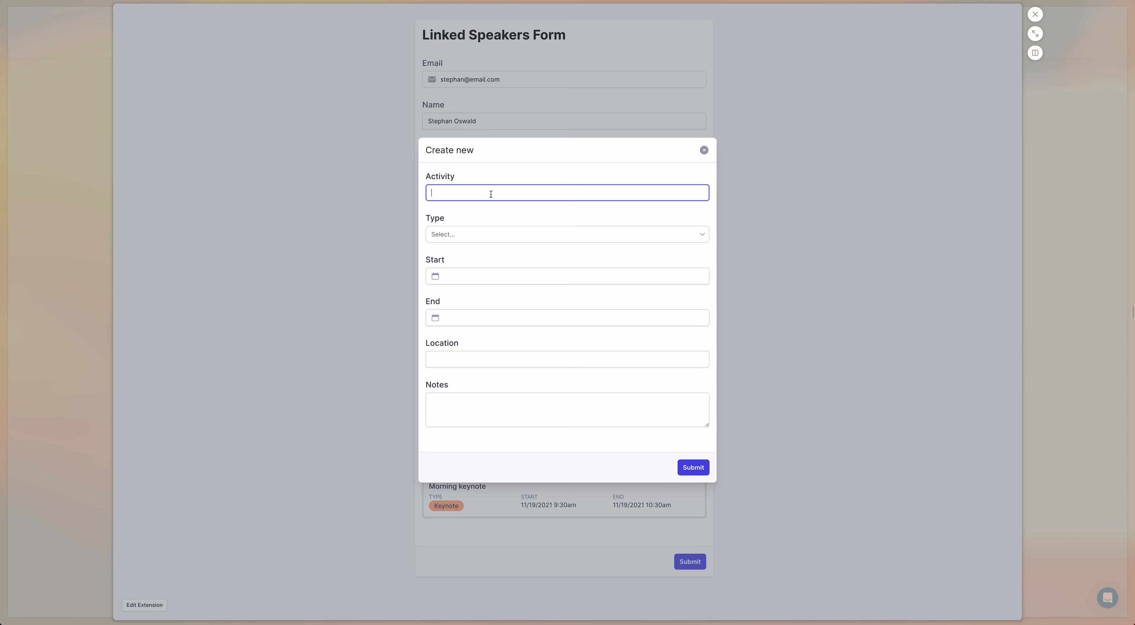
type("Dinner")
left_click(509, 234)
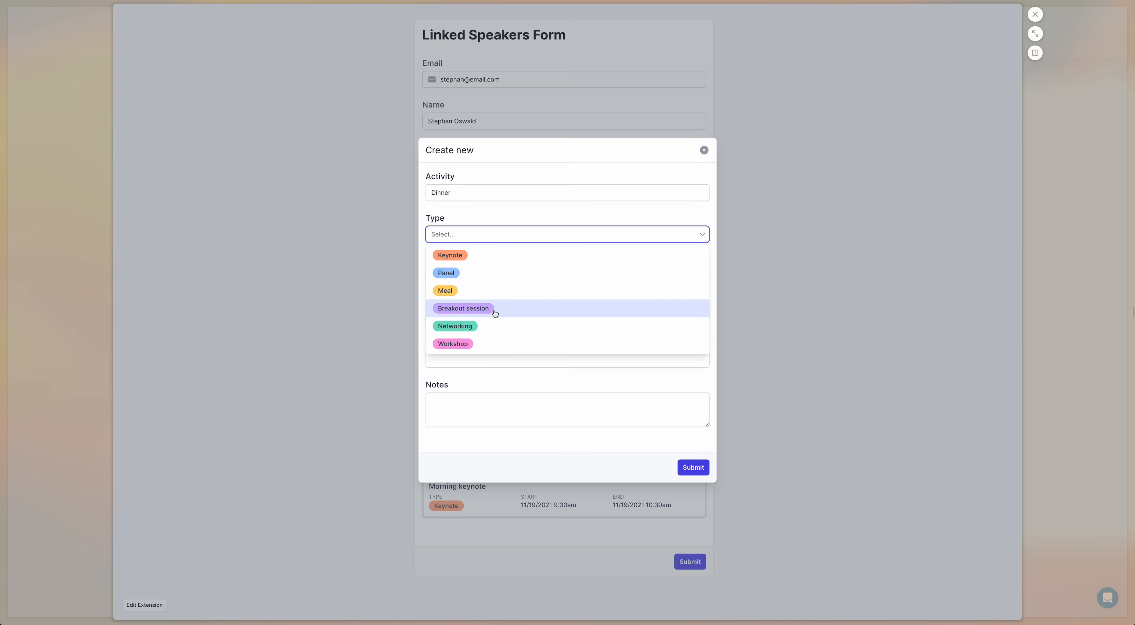
left_click(492, 291)
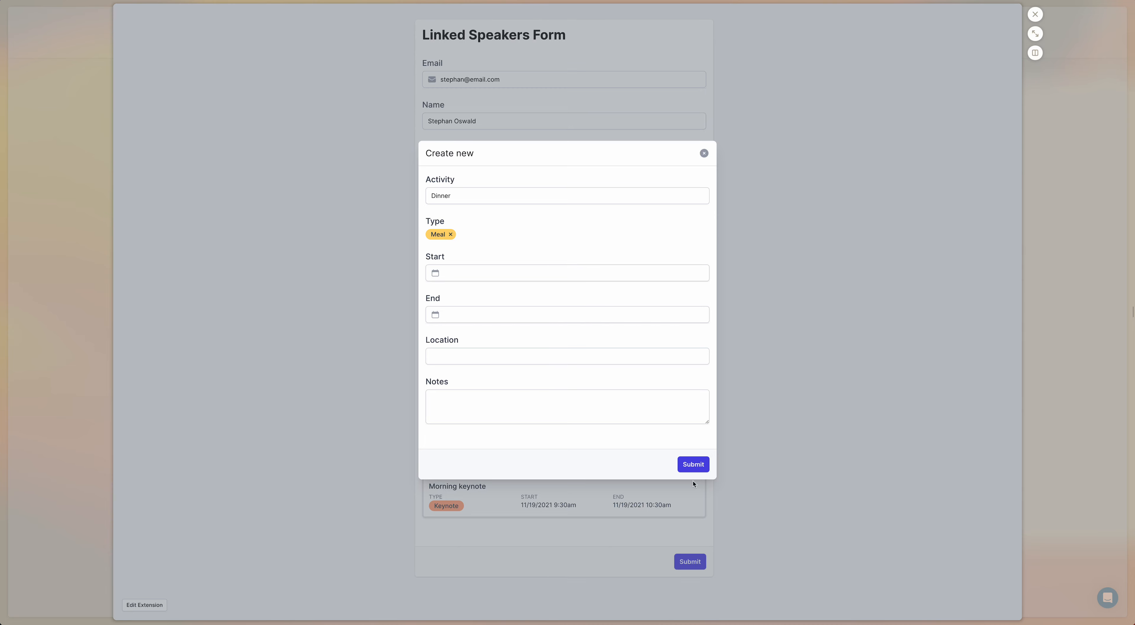
left_click(693, 468)
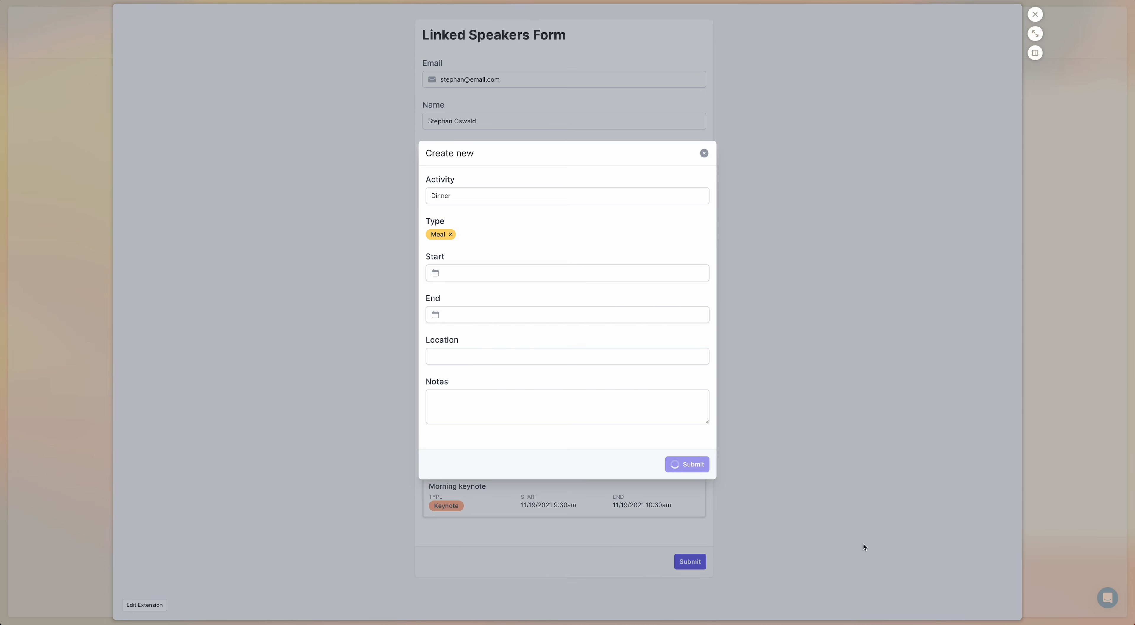
key("Escape")
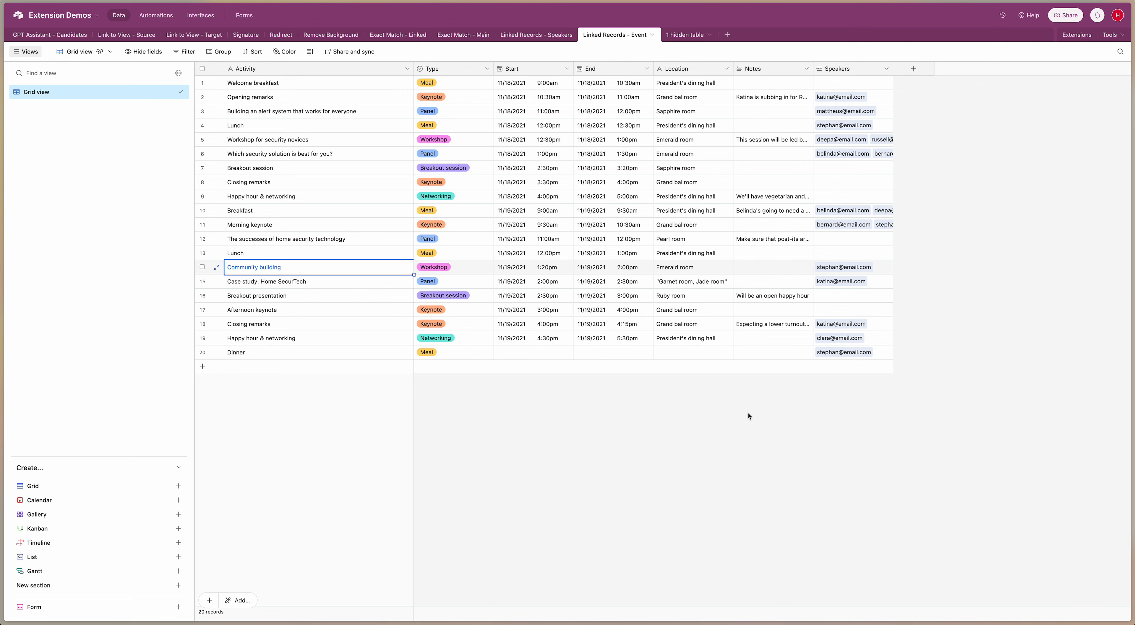
Return to the Linked Speakers Form preview and close it, leaving without submitting the form
key("ctrl+Tab")
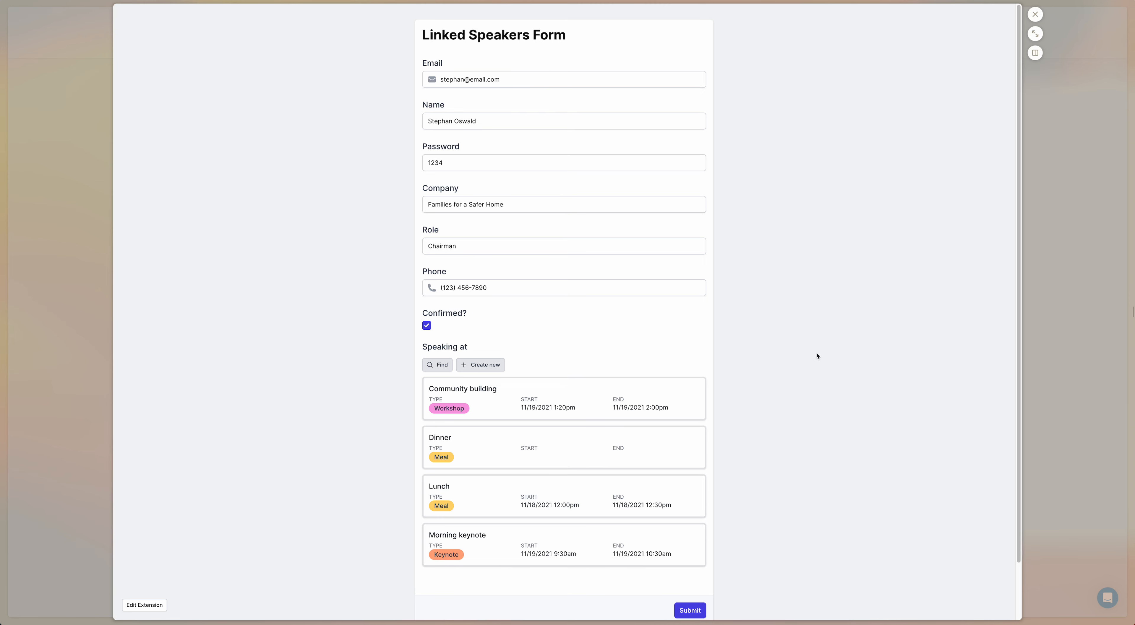
left_click(1041, 262)
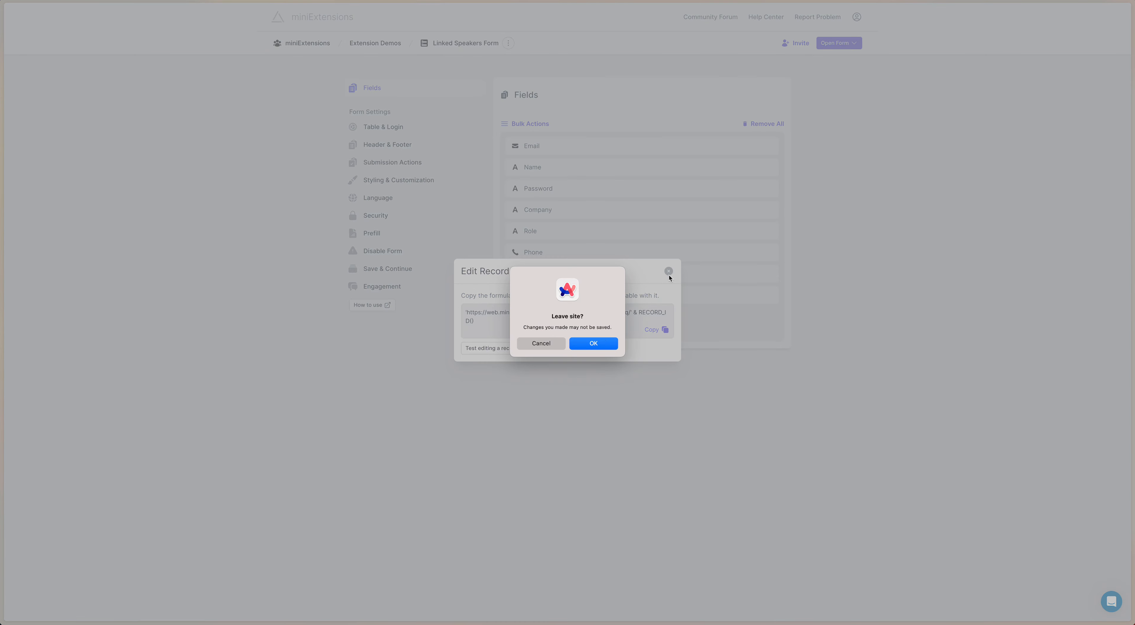
left_click(599, 338)
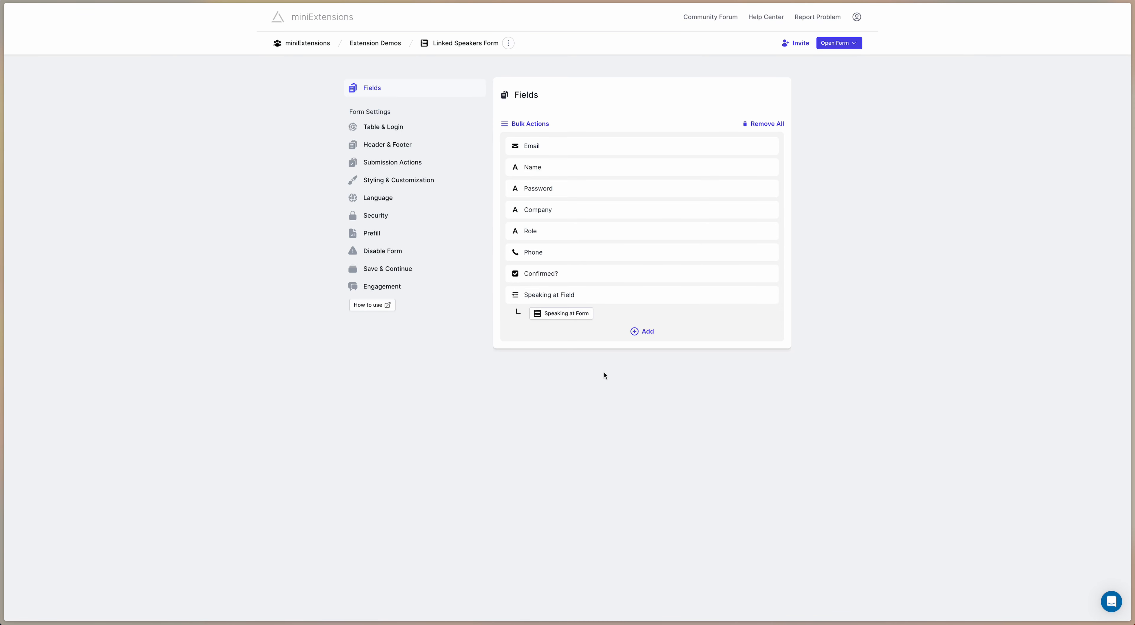
Disable "Allow users to create new records" in the Speaking at field's Create & Expand Records options
left_click(560, 301)
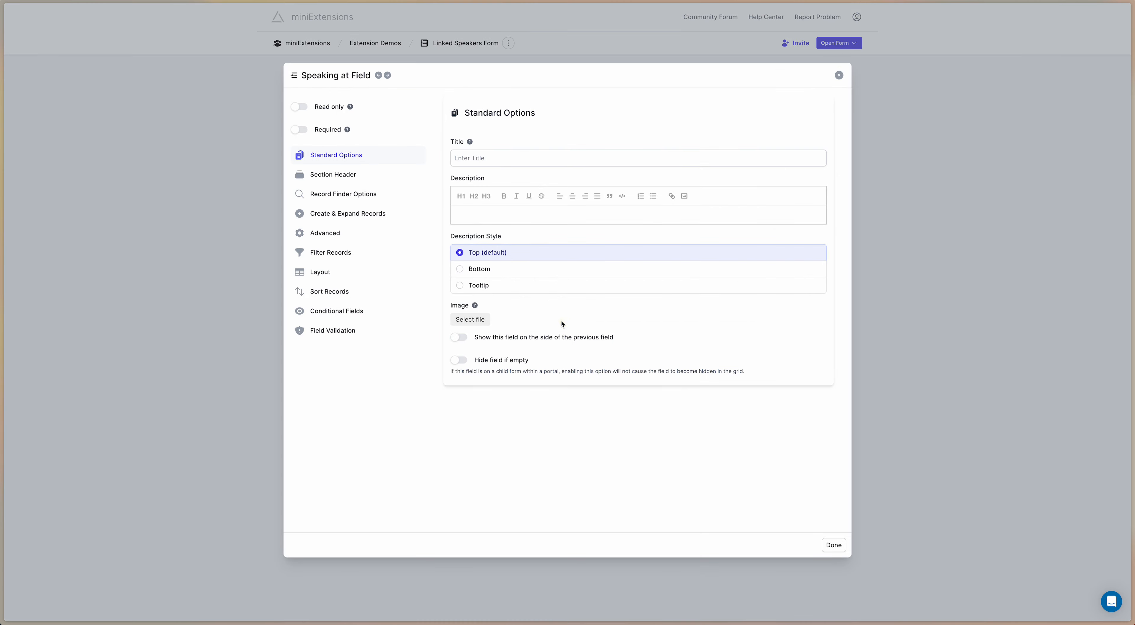
left_click(902, 334)
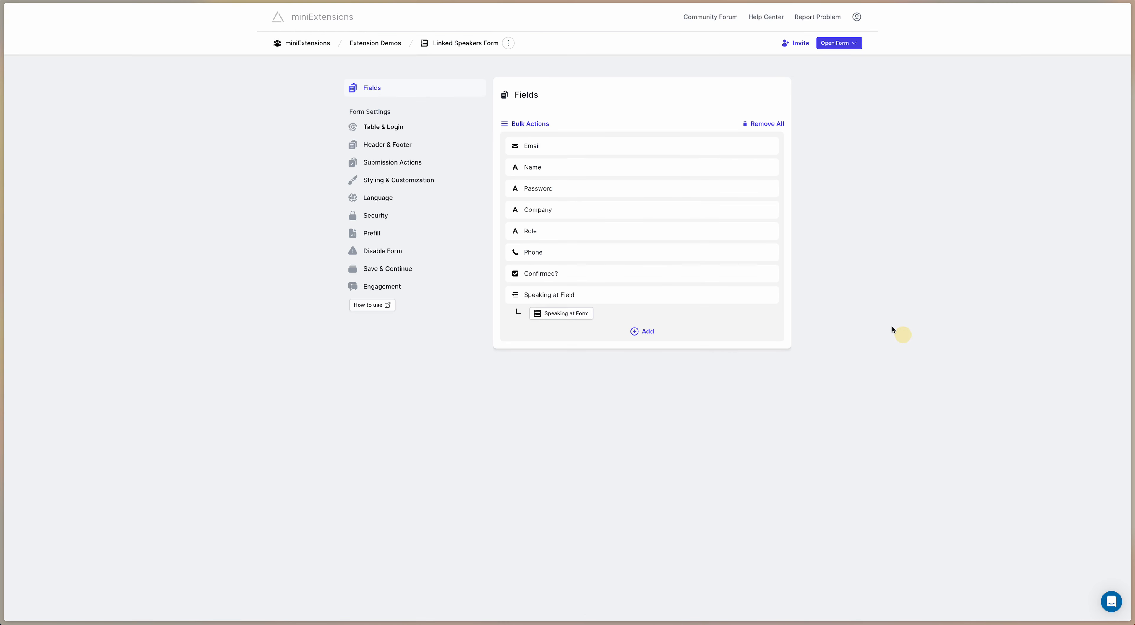
left_click(568, 294)
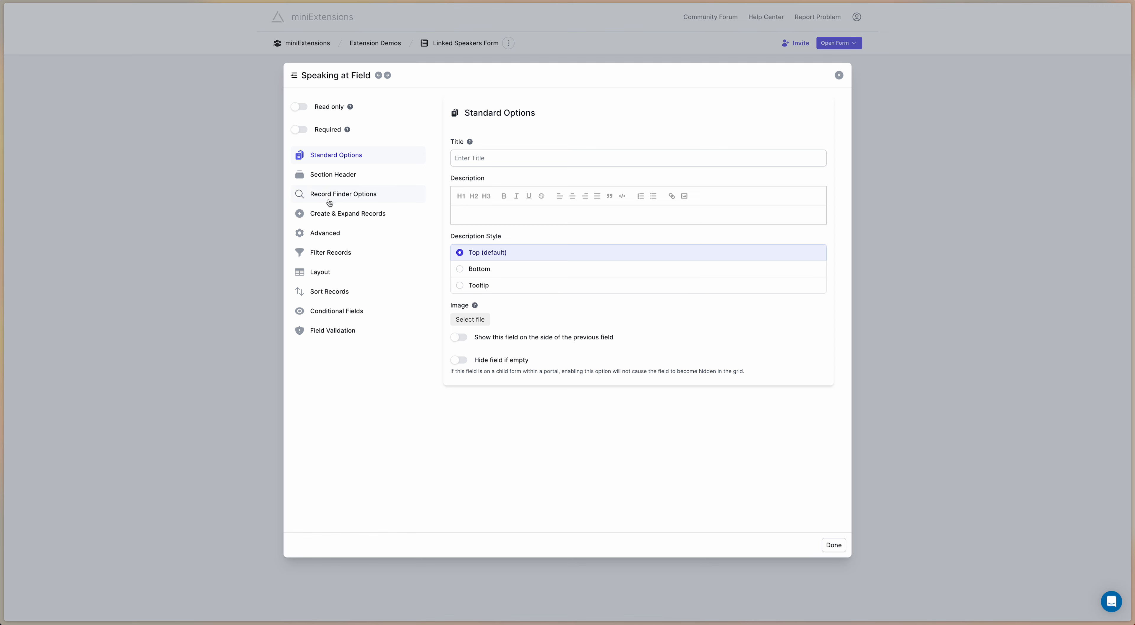
left_click(326, 214)
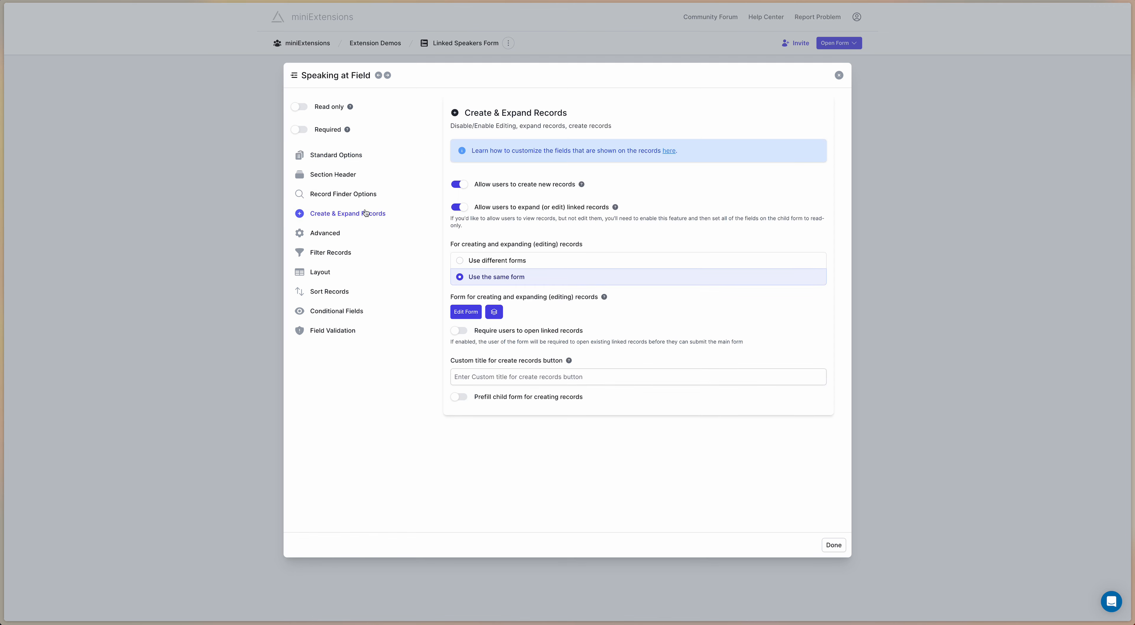
left_click(459, 184)
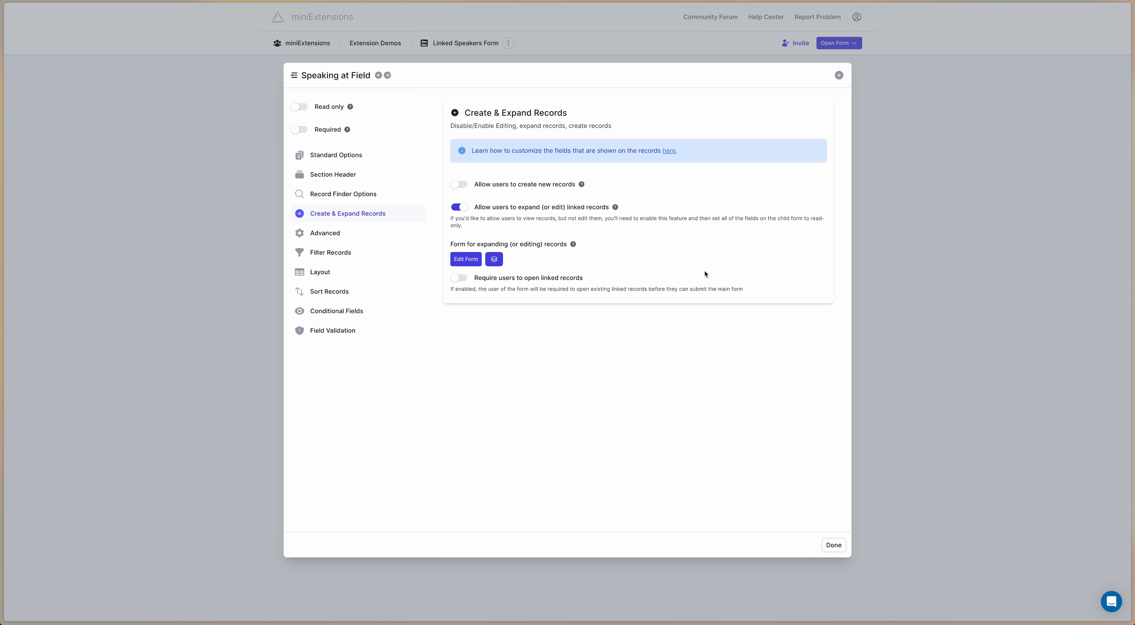
left_click(914, 191)
Test editing a record in the Linked Speakers Form to check the Speaking at section's controls, and close the preview
left_click(838, 42)
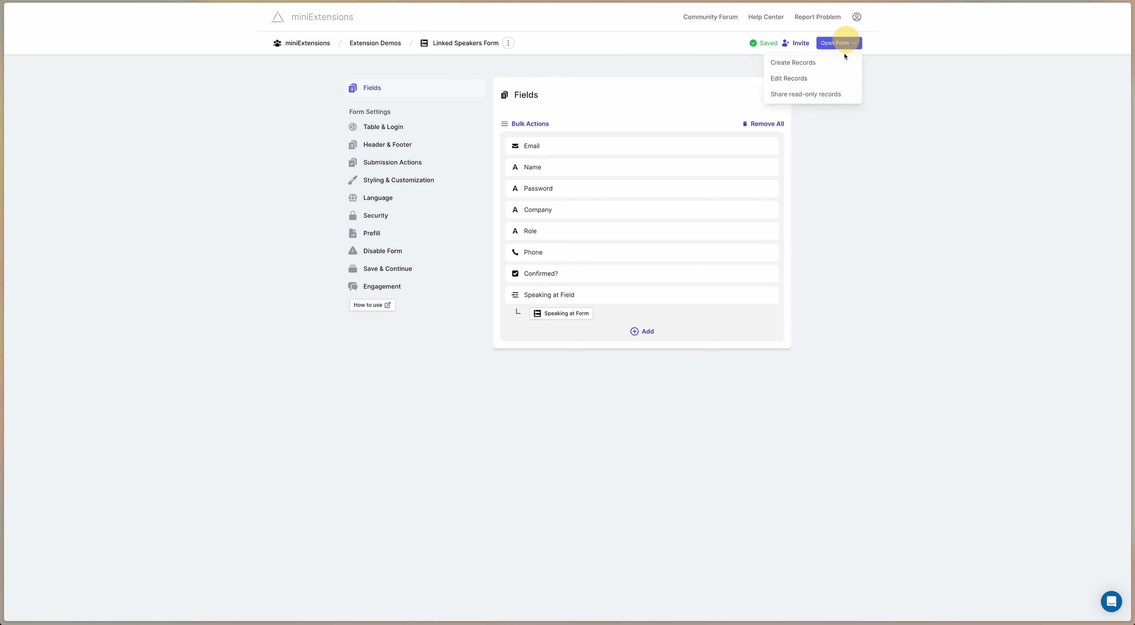
left_click(839, 84)
left_click(521, 348)
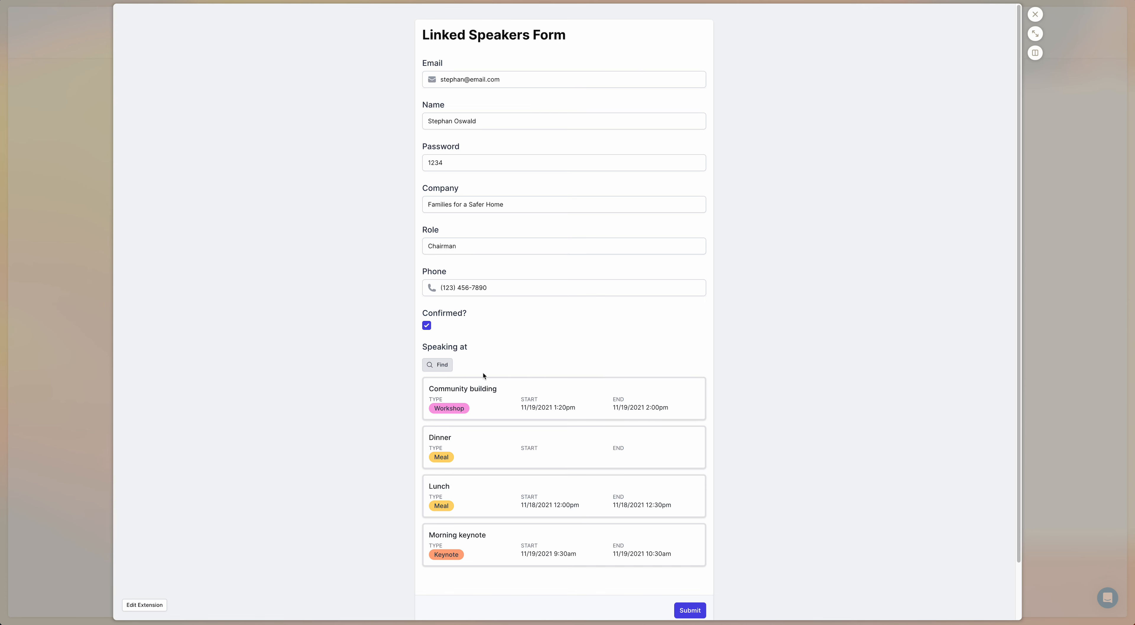
left_click(1053, 355)
left_click(668, 271)
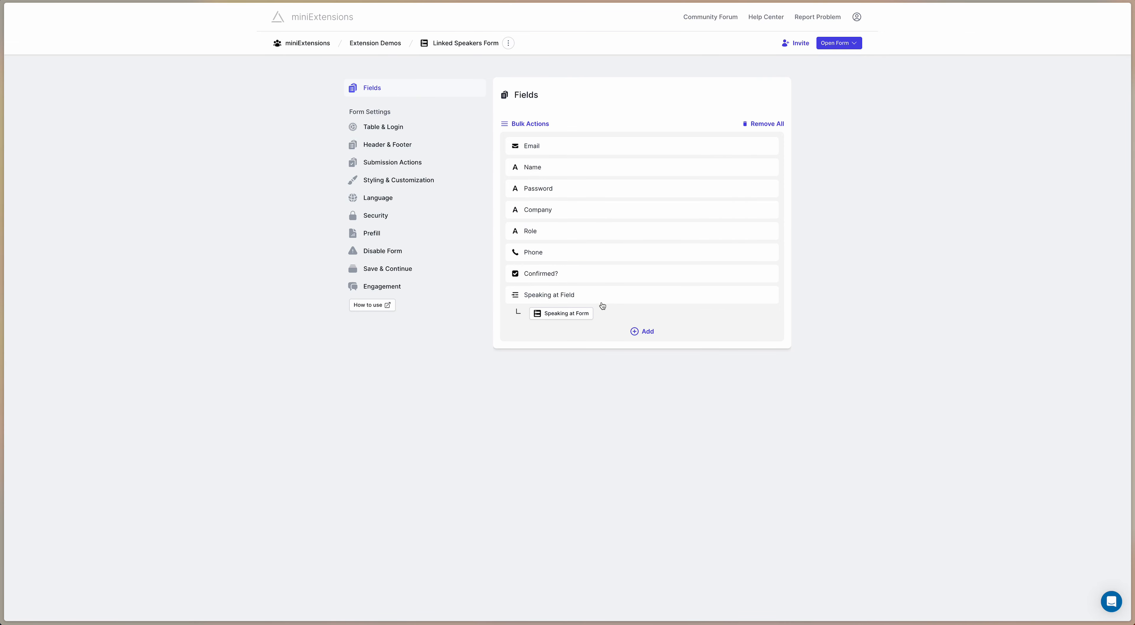
Review the Speaking at field's option that allows users to expand or edit linked records
left_click(601, 286)
left_click(401, 209)
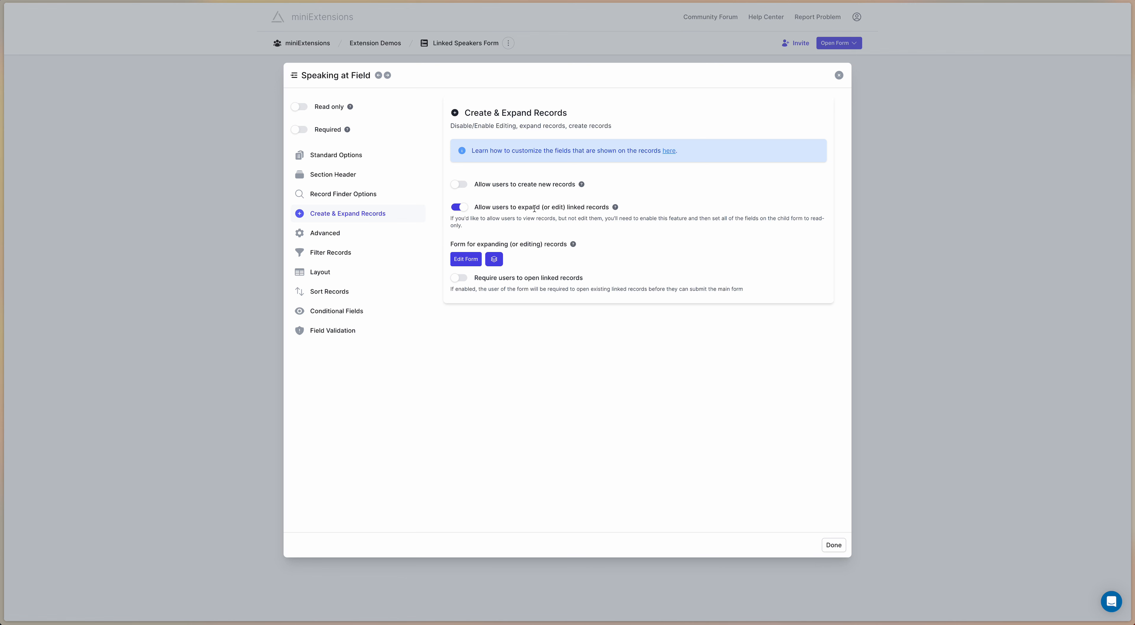
left_click_drag(552, 206, 577, 207)
left_click(876, 211)
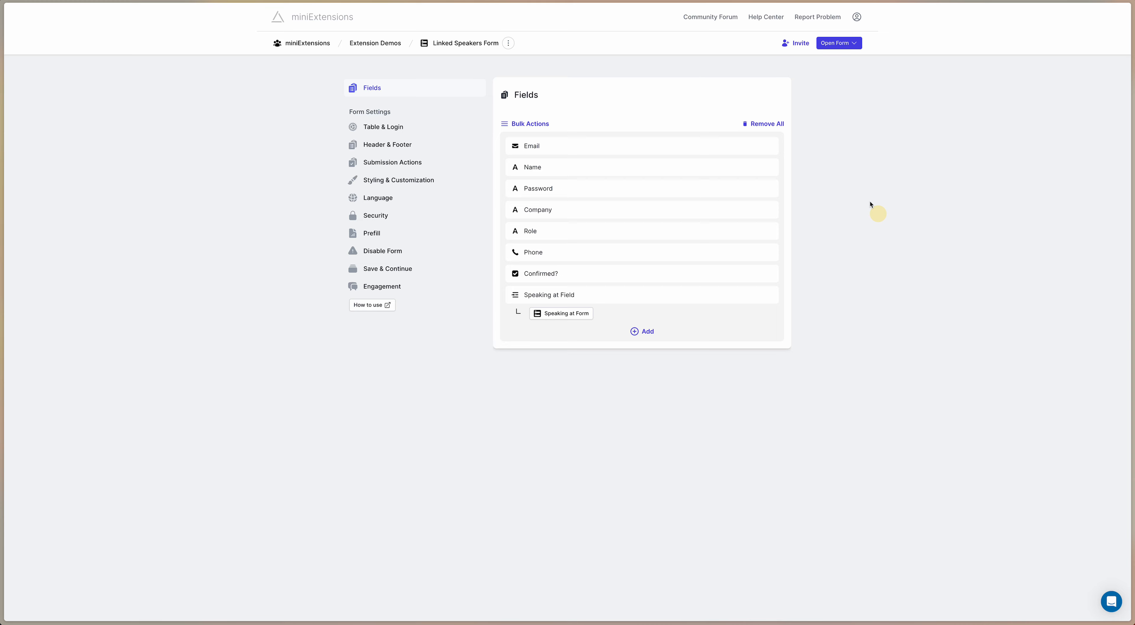
Test editing a record again, expand the linked Community building record to examine its fields, and close the preview
left_click(837, 43)
left_click(820, 79)
left_click(502, 349)
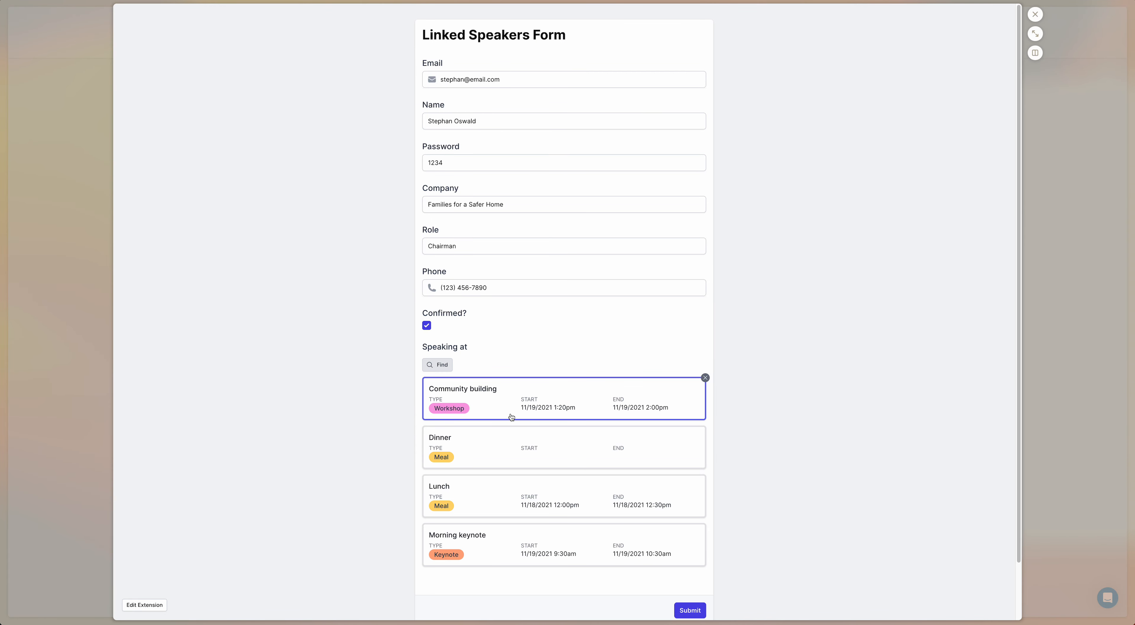
left_click(506, 407)
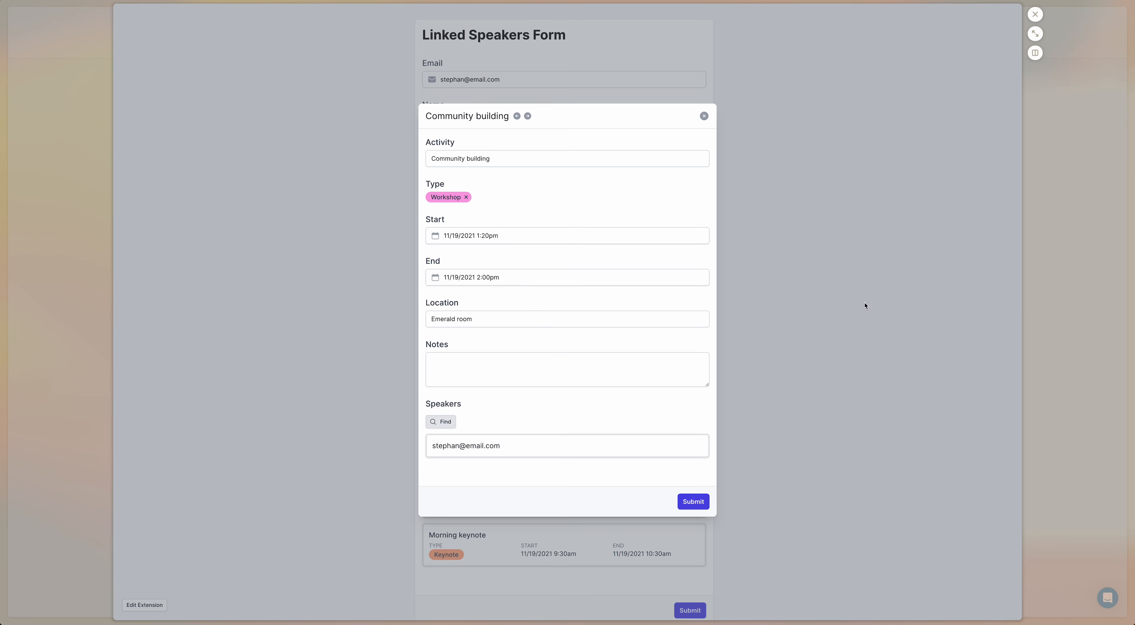
left_click(1041, 325)
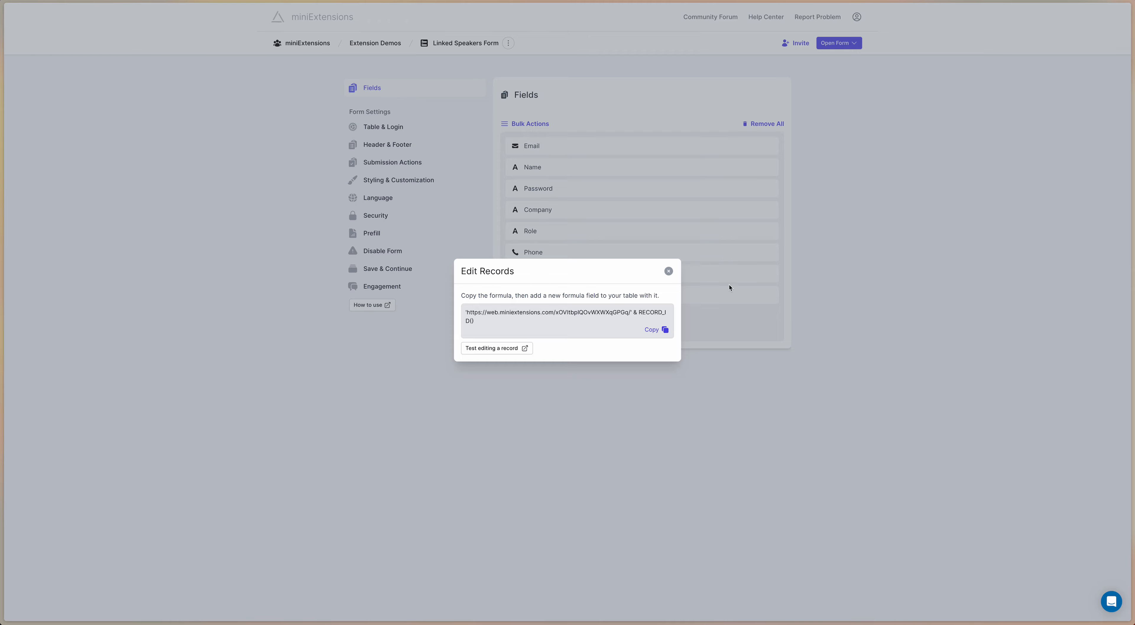
left_click(668, 271)
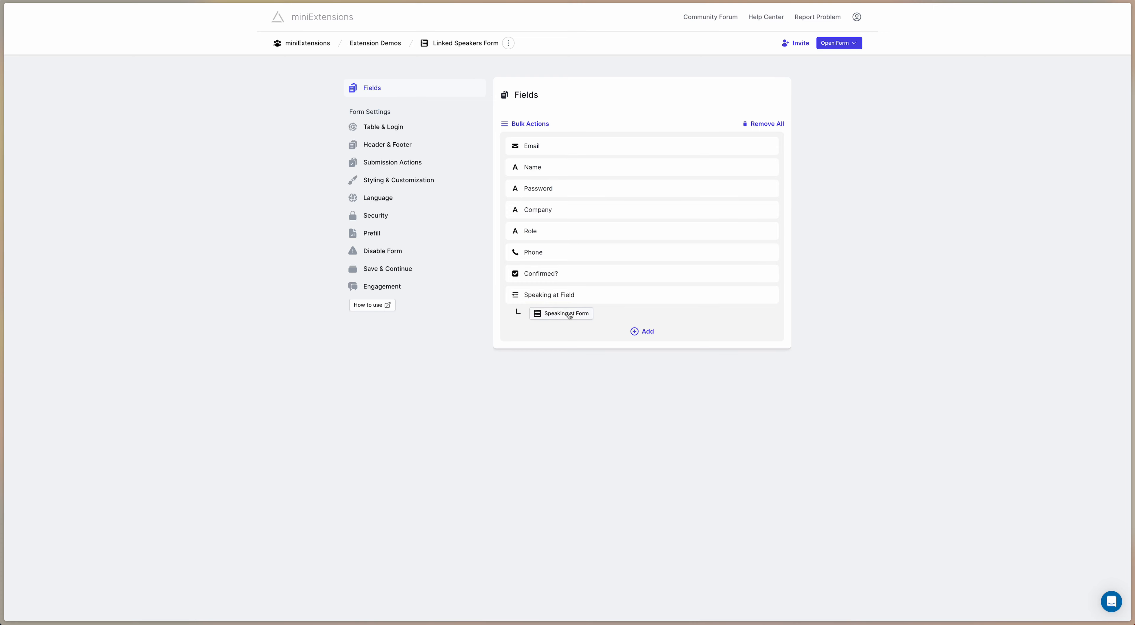
Make all fields read-only in the Speaking at field's child form for expanding records, and close the field's settings
left_click(564, 298)
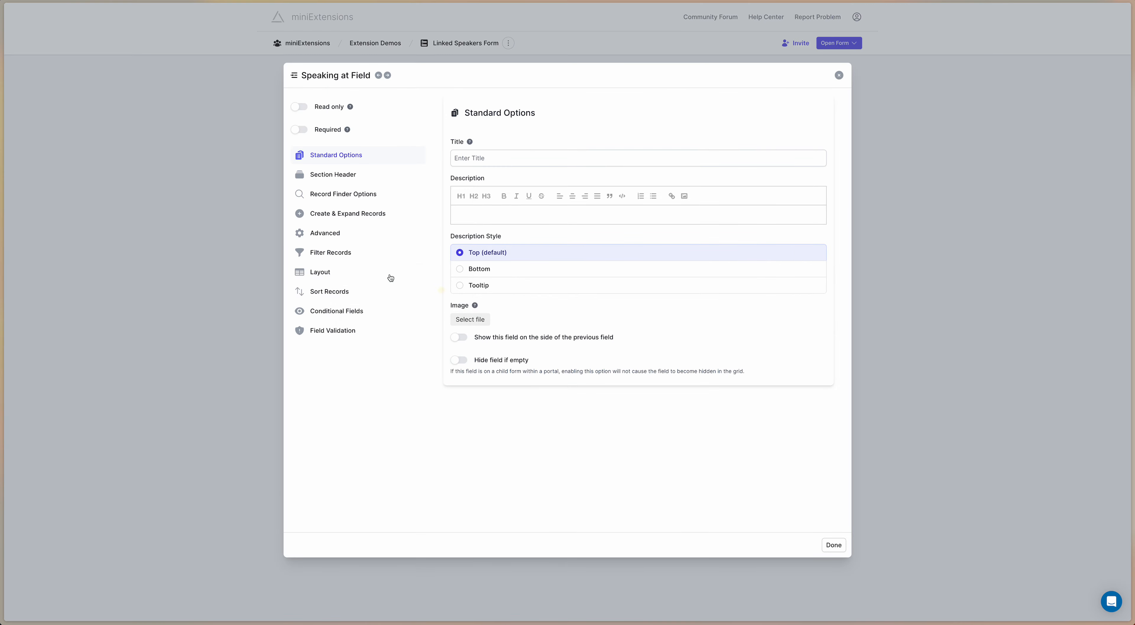
left_click(370, 214)
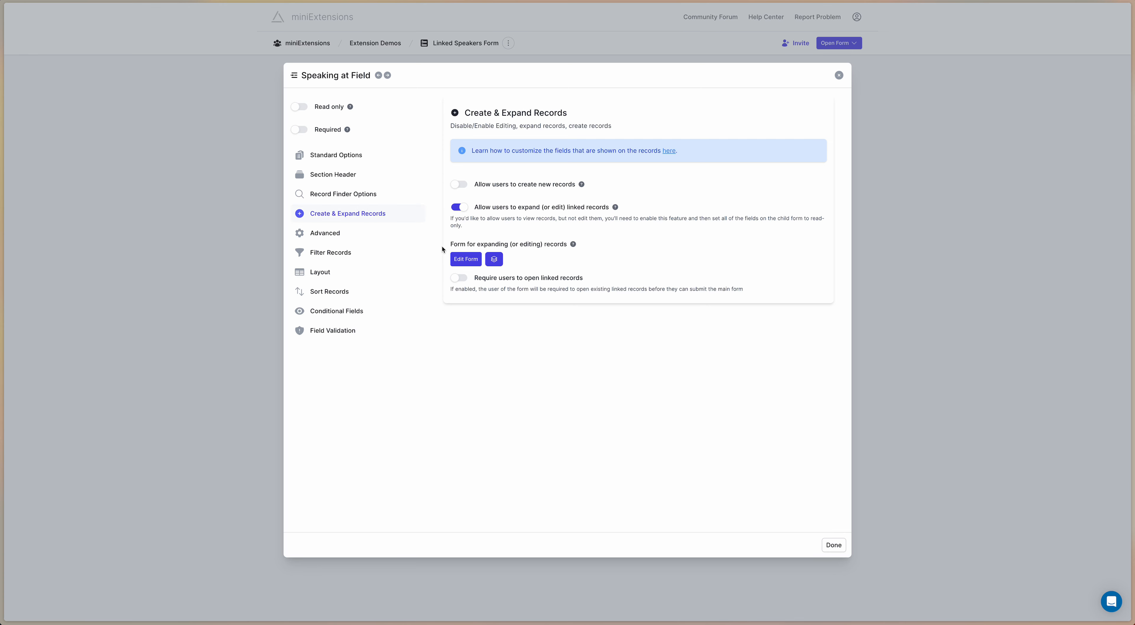
left_click(465, 260)
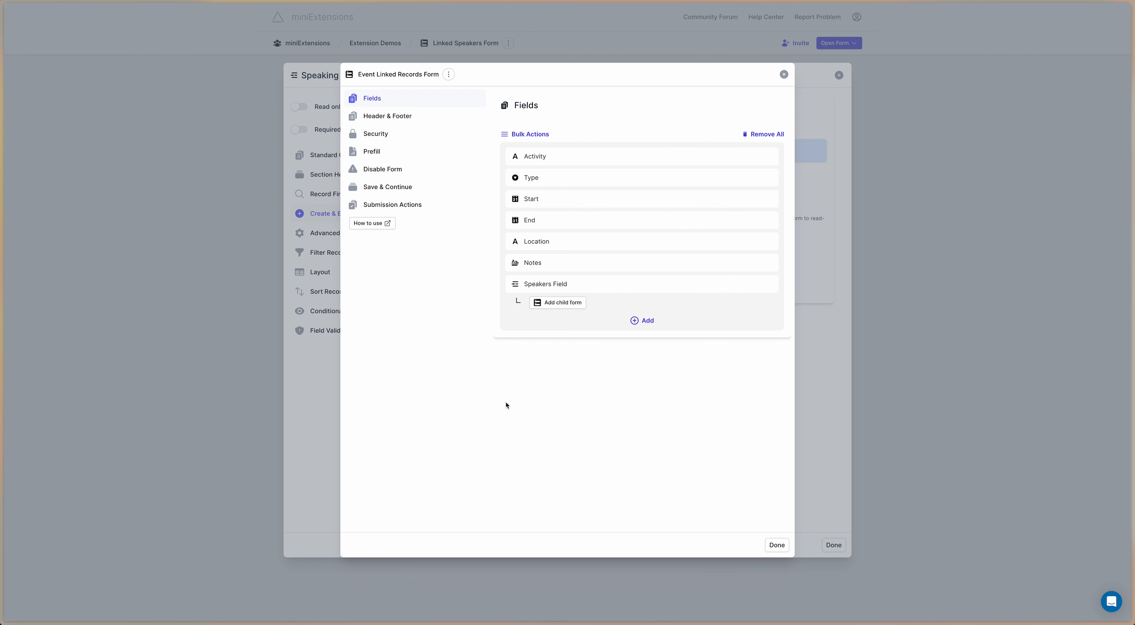
left_click(520, 138)
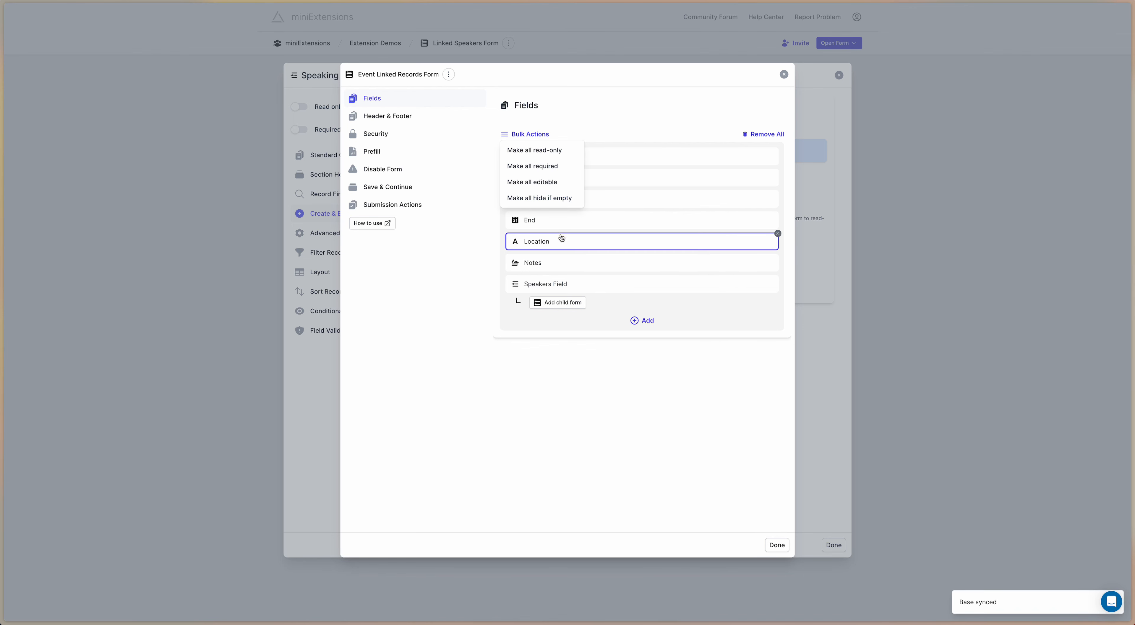
left_click(549, 151)
left_click(622, 333)
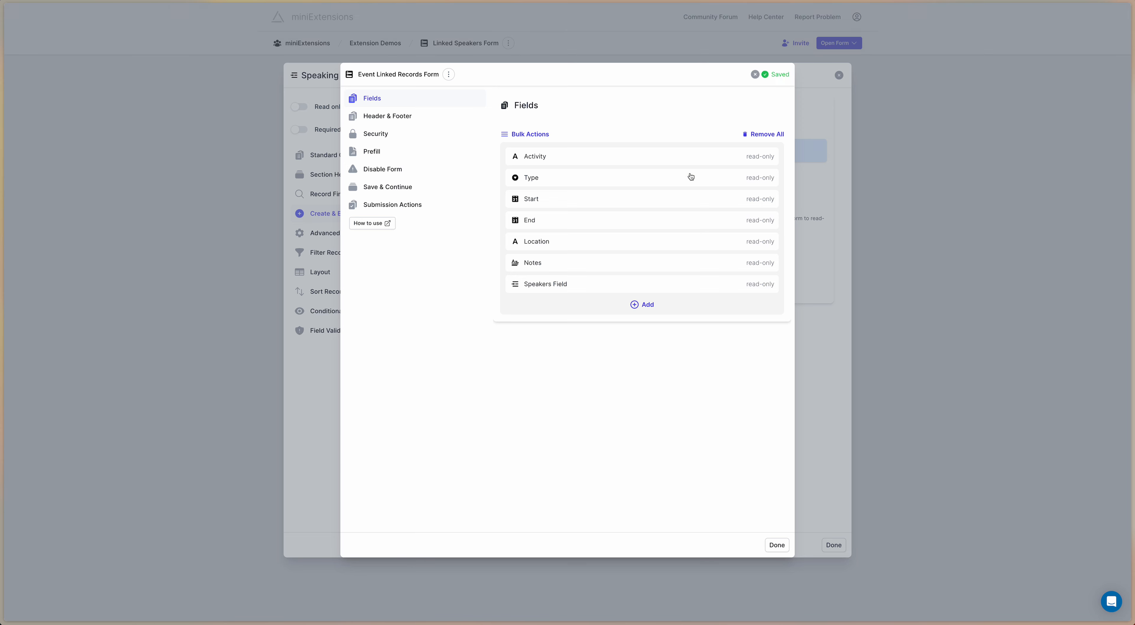
left_click(897, 396)
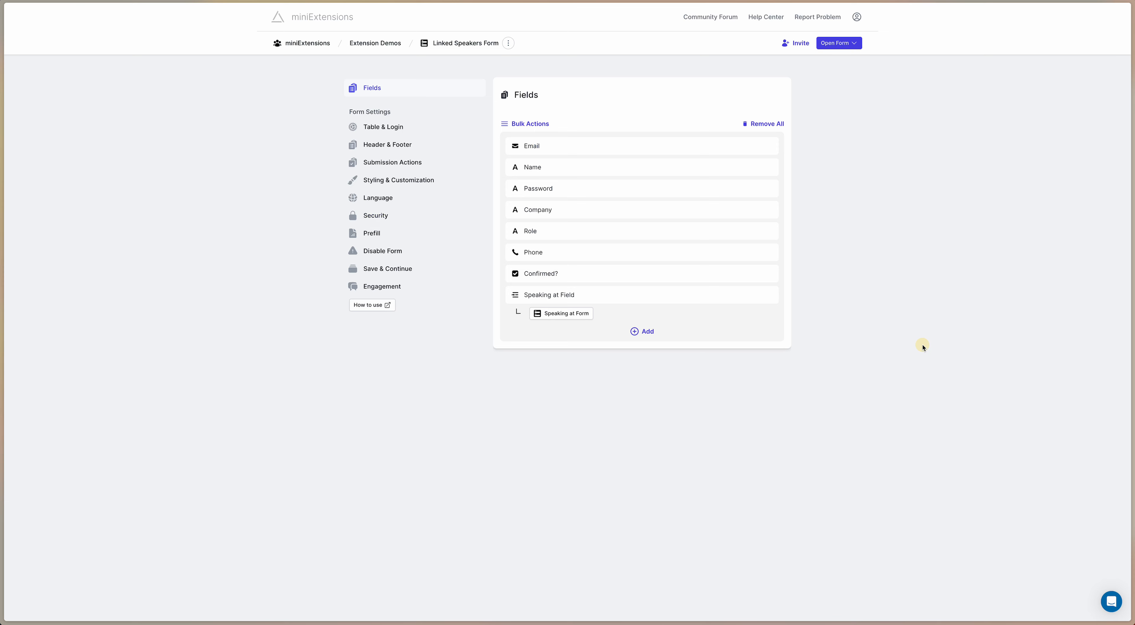
Test editing a record, expand the linked Community building record to check that its fields are read-only, and close the preview
left_click(832, 43)
left_click(782, 76)
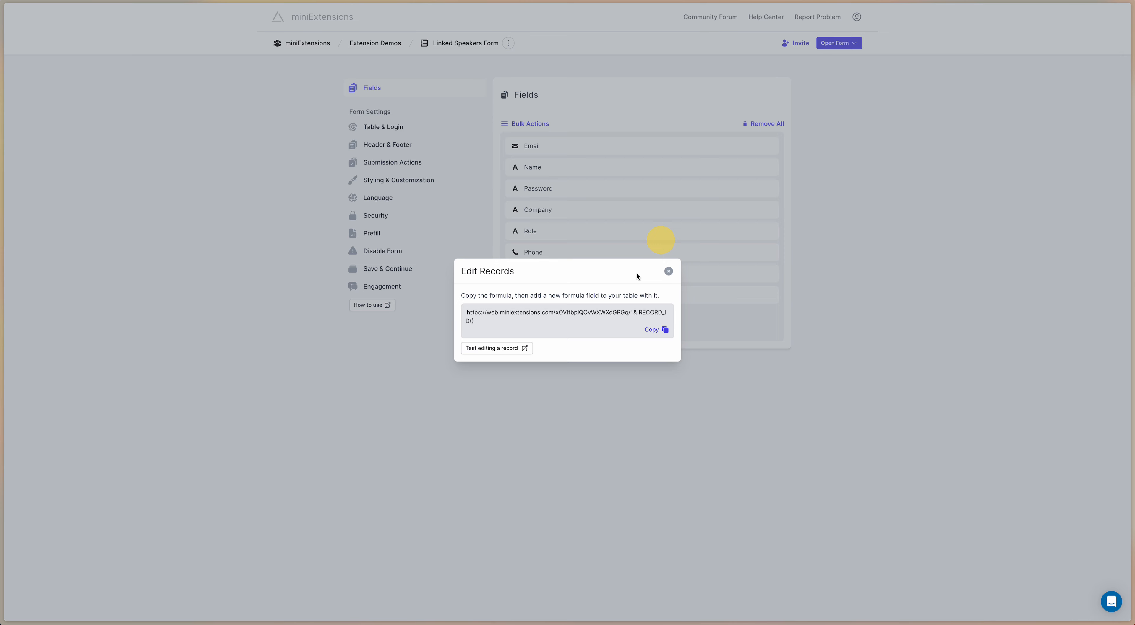
left_click(520, 351)
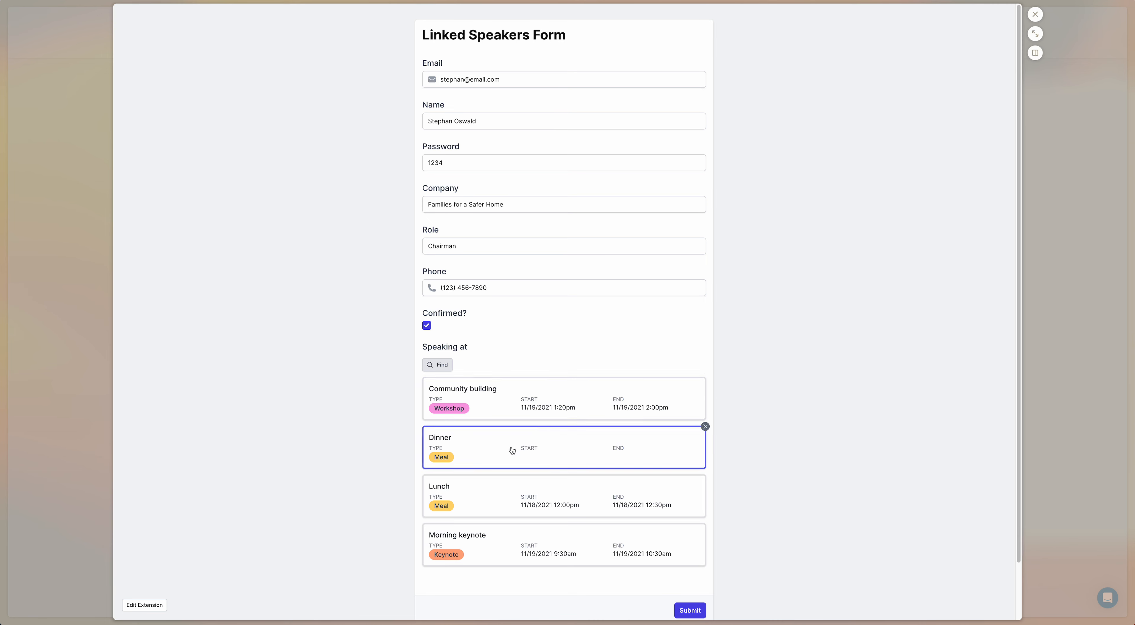
left_click(498, 406)
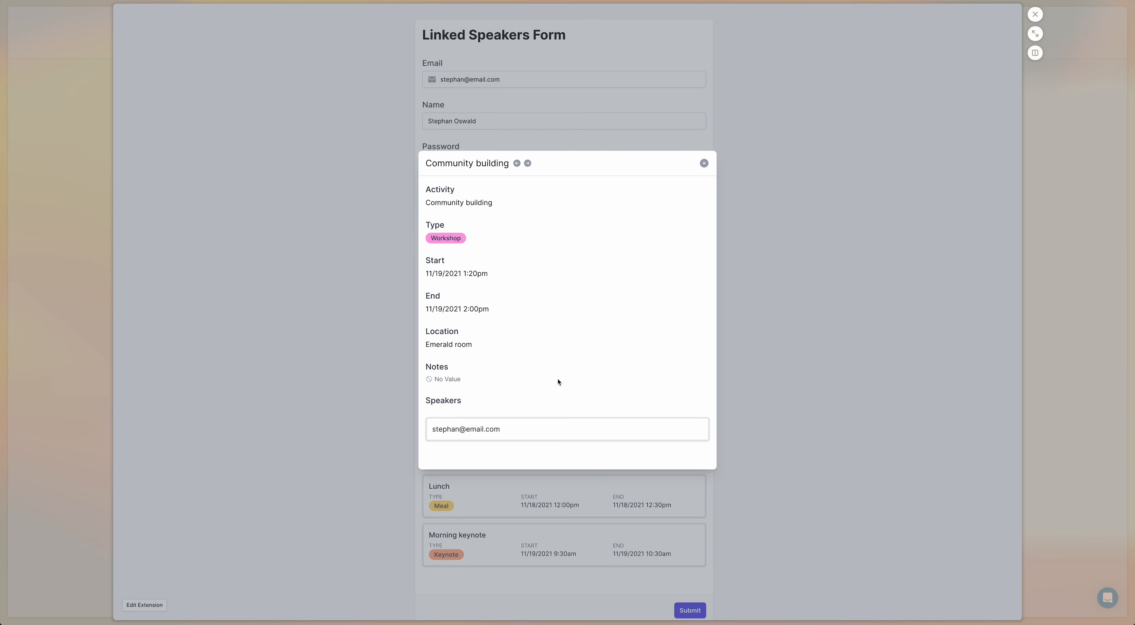
left_click(880, 377)
left_click(1063, 392)
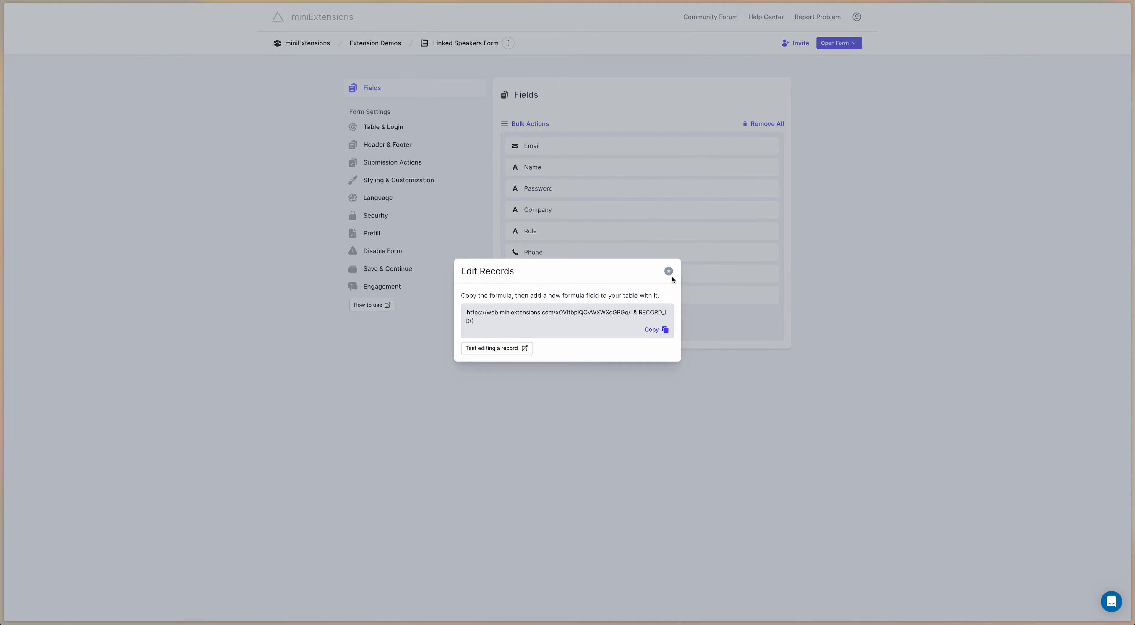
left_click(669, 272)
Allow users to create new records in the Speaking at field, using different forms for creating and expanding records
left_click(592, 294)
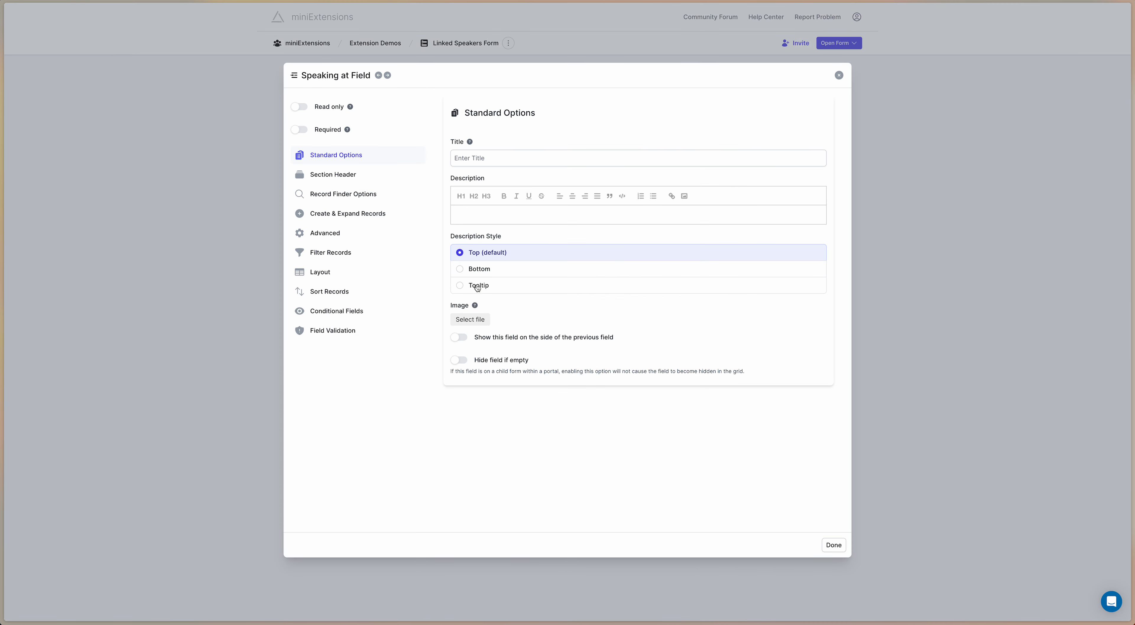
left_click(375, 219)
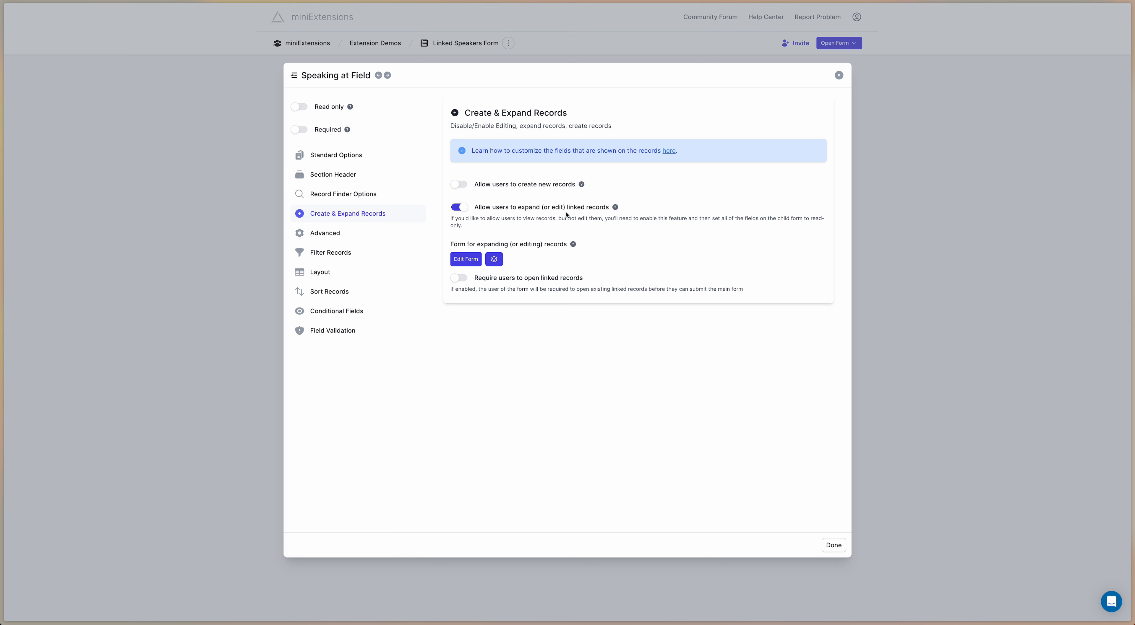
left_click(459, 185)
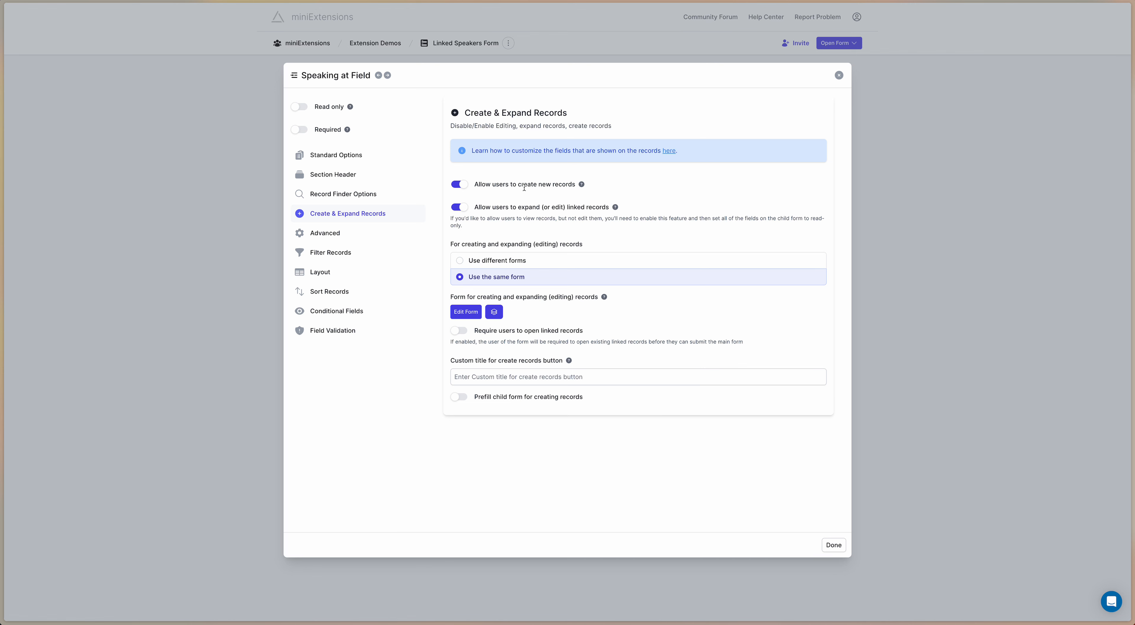
left_click(490, 260)
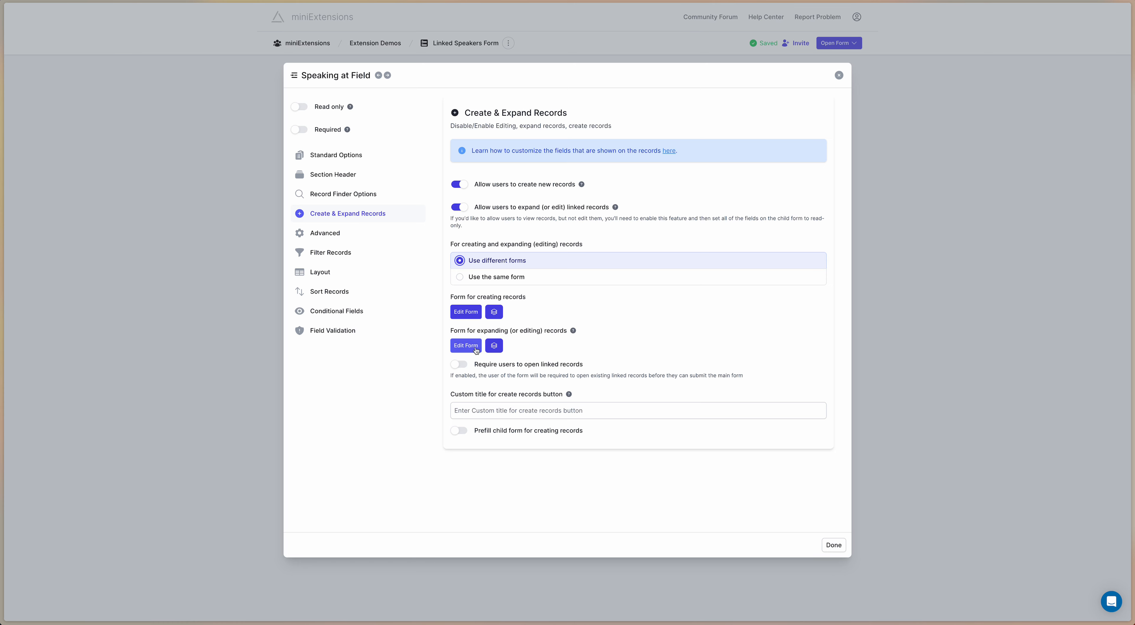
left_click(856, 313)
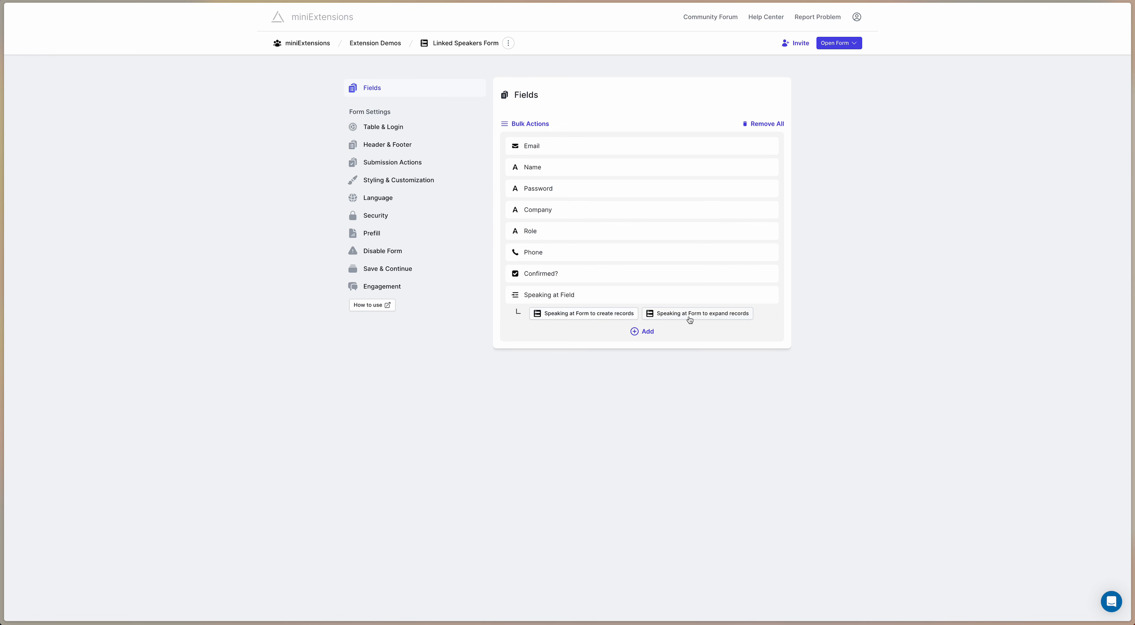
Open the Speaking at child forms for expanding and creating records, and review the create form's fields and bulk actions
left_click(661, 313)
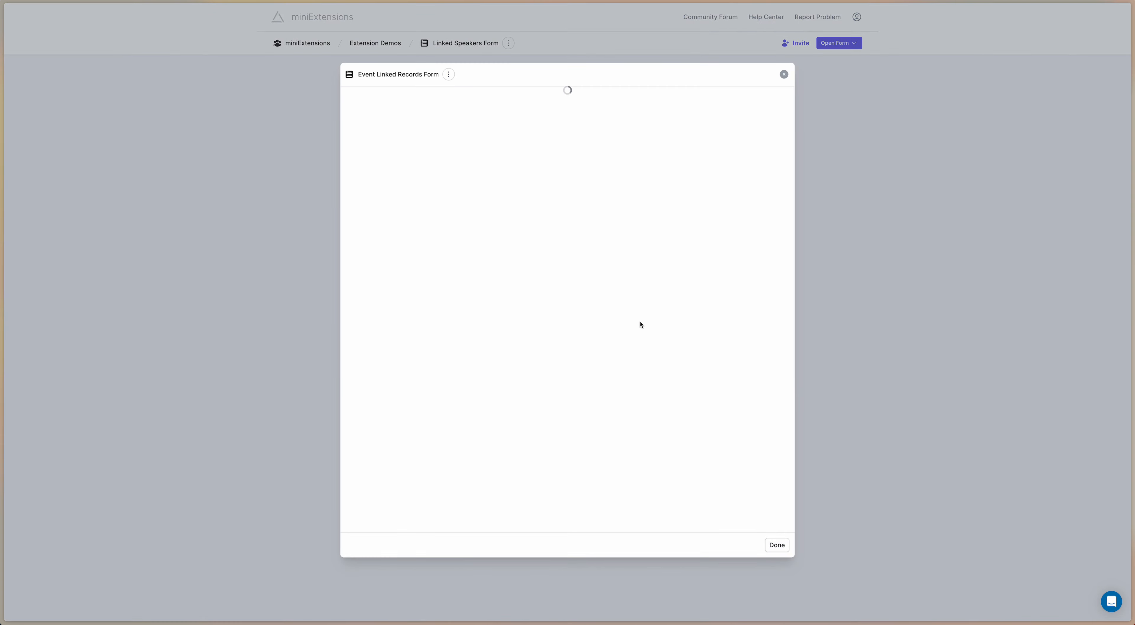
left_click(895, 331)
left_click(564, 313)
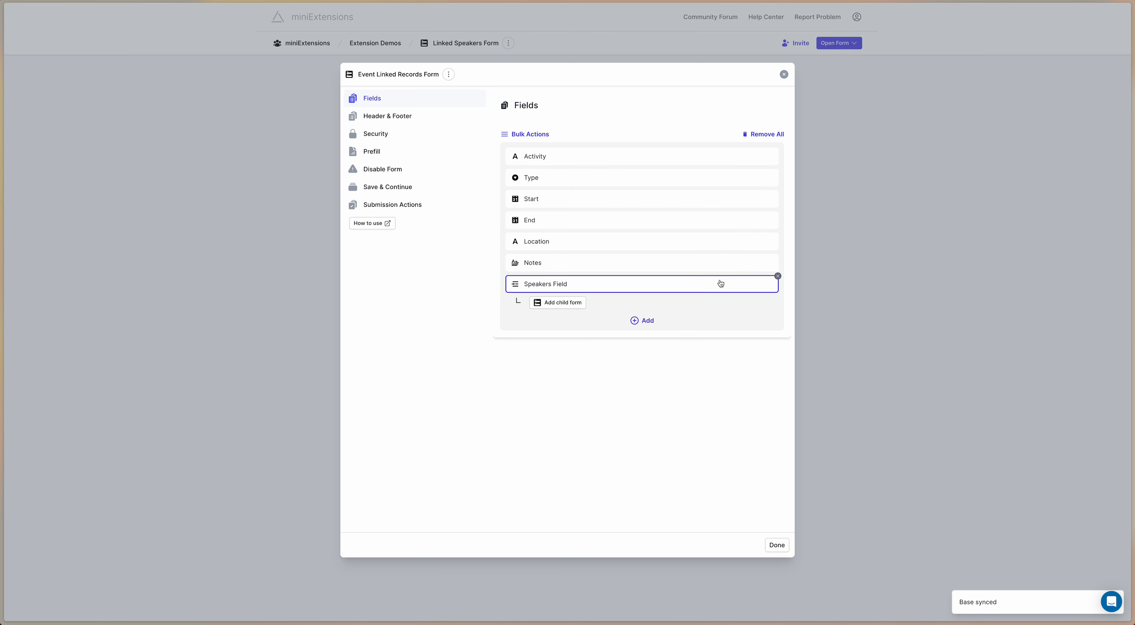
left_click(541, 134)
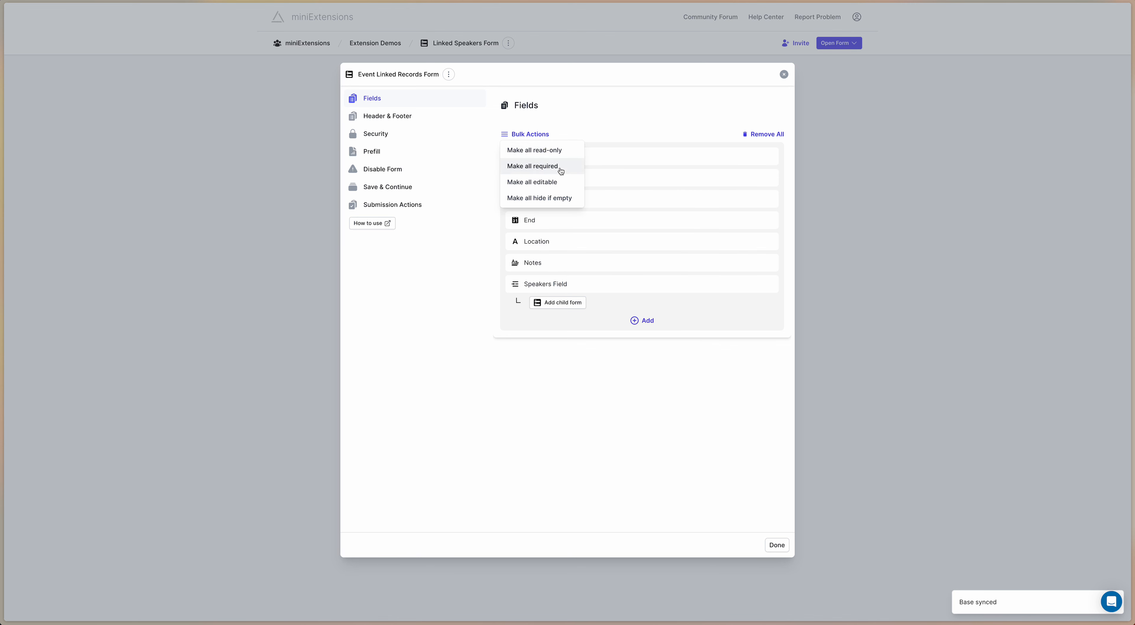
left_click(541, 340)
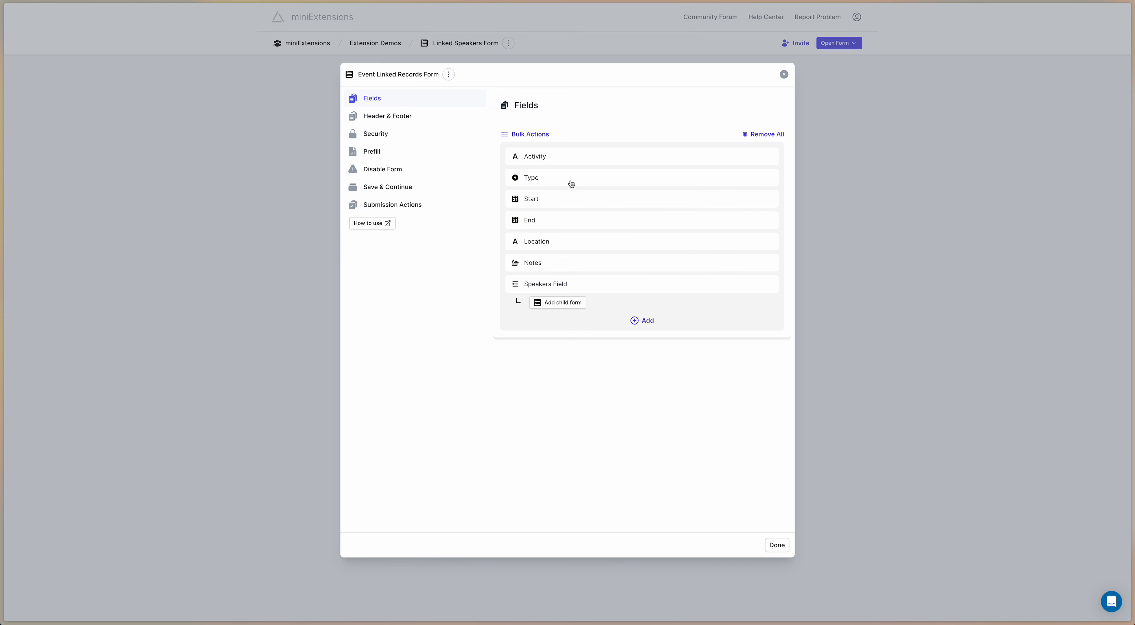
left_click(864, 296)
Open the Speaking at field's Create & Expand Records options
left_click(581, 298)
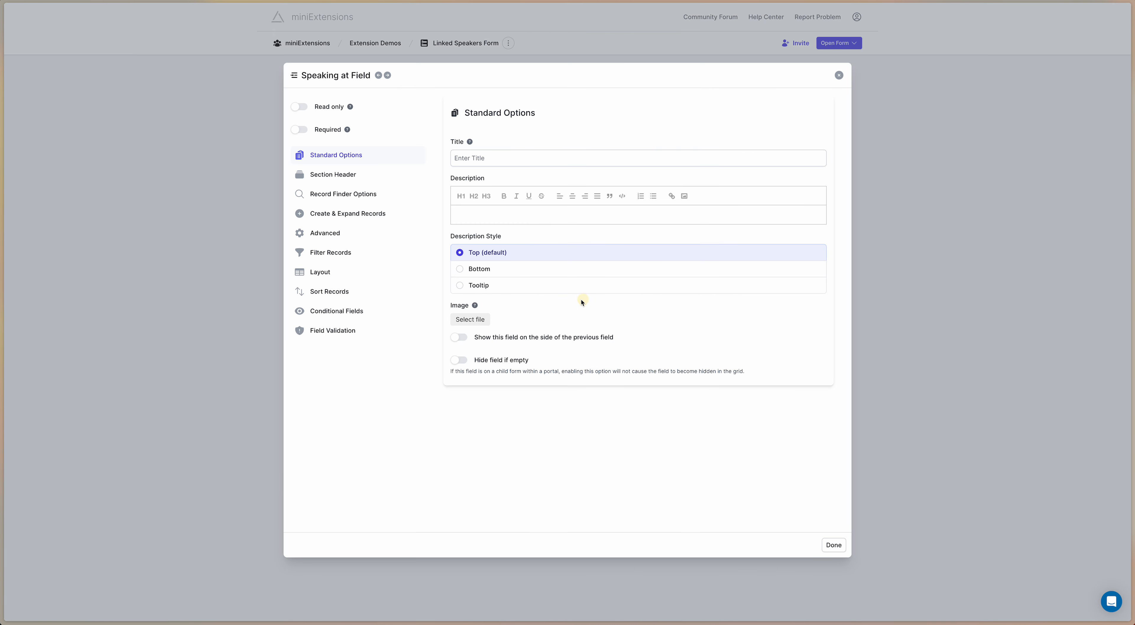
left_click(366, 221)
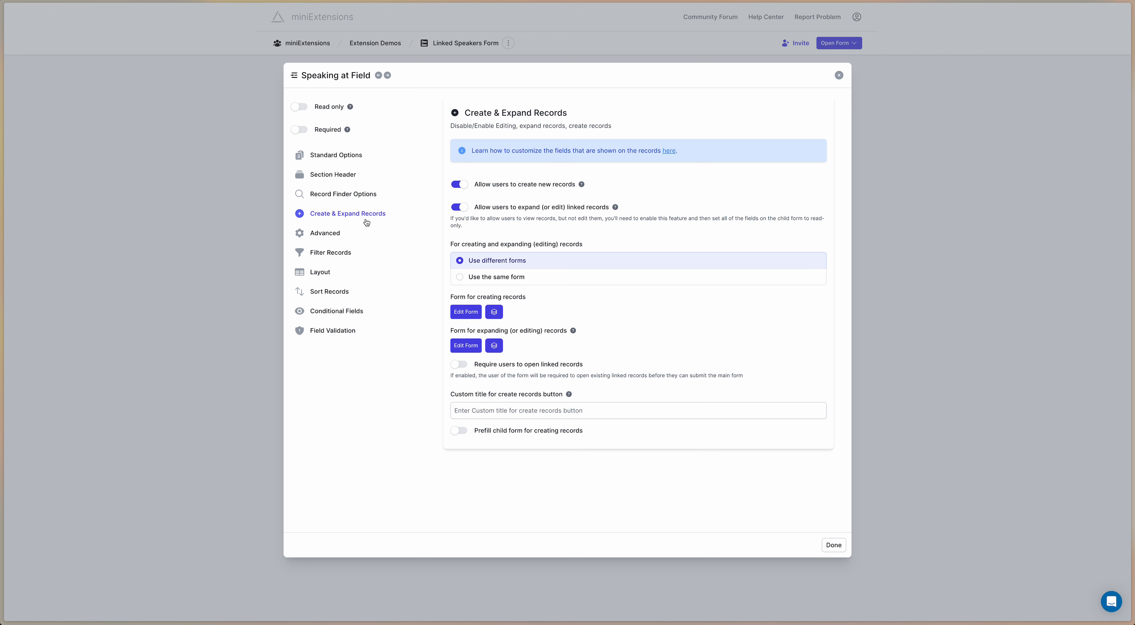